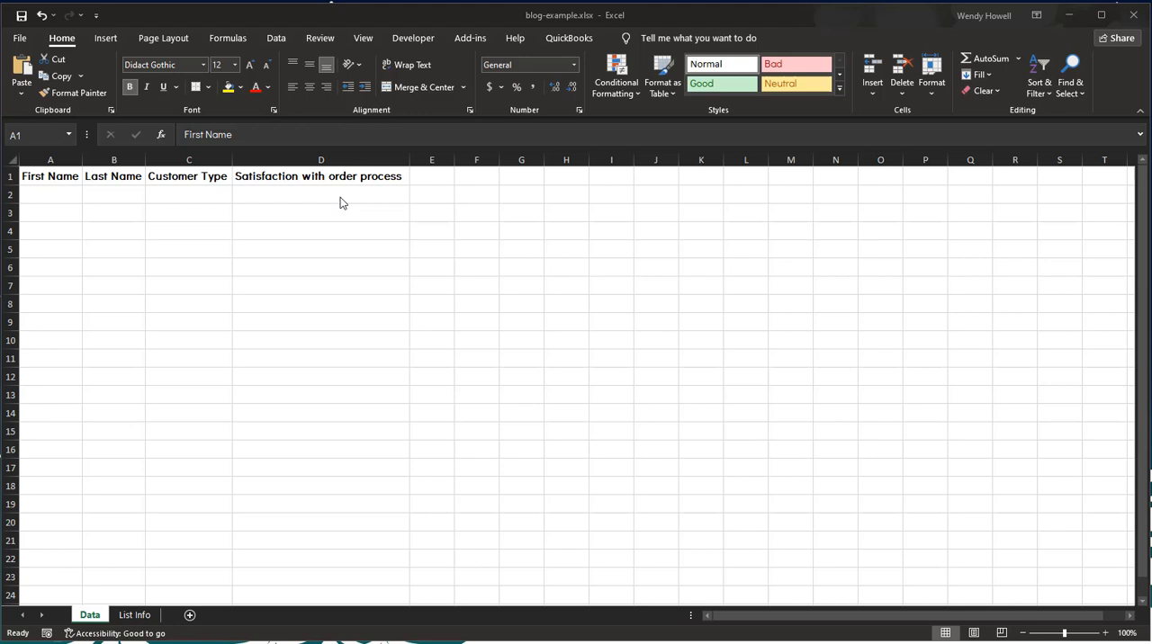
Step: Compare the Satisfaction with order process column on the Data sheet with the rating options in column D of List Info
click(302, 194)
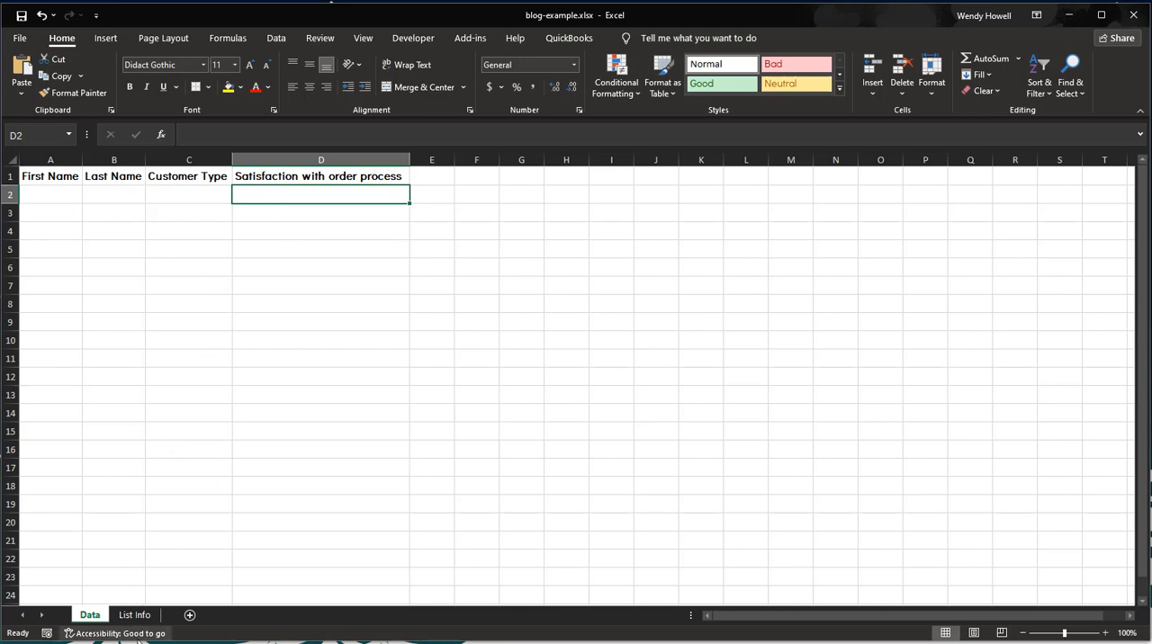
click(140, 617)
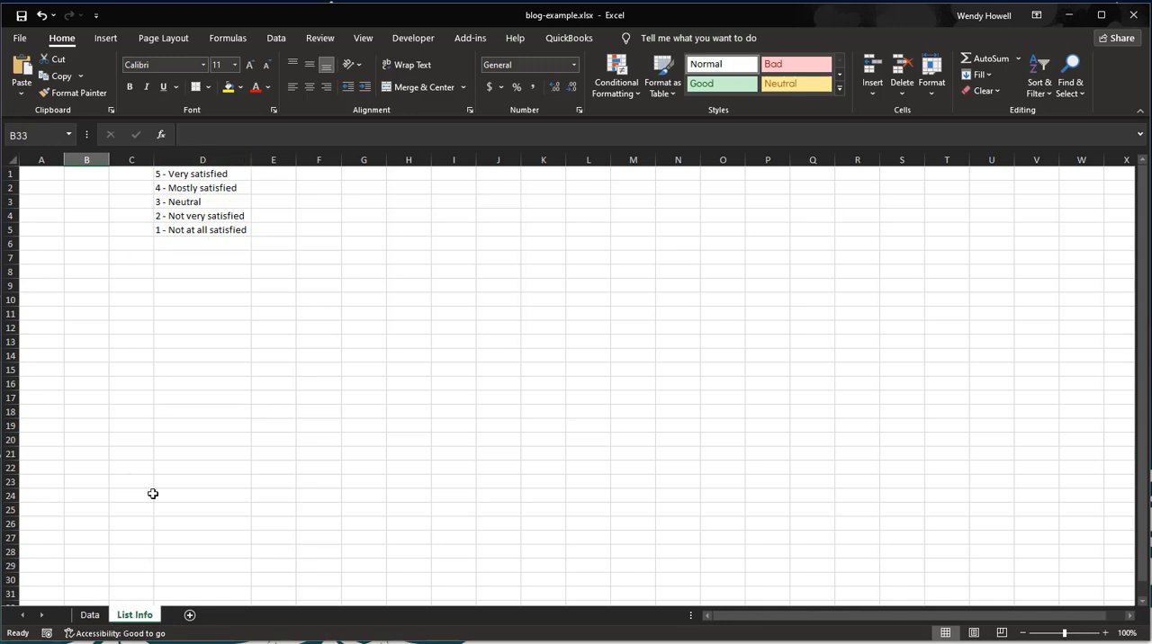
click(97, 618)
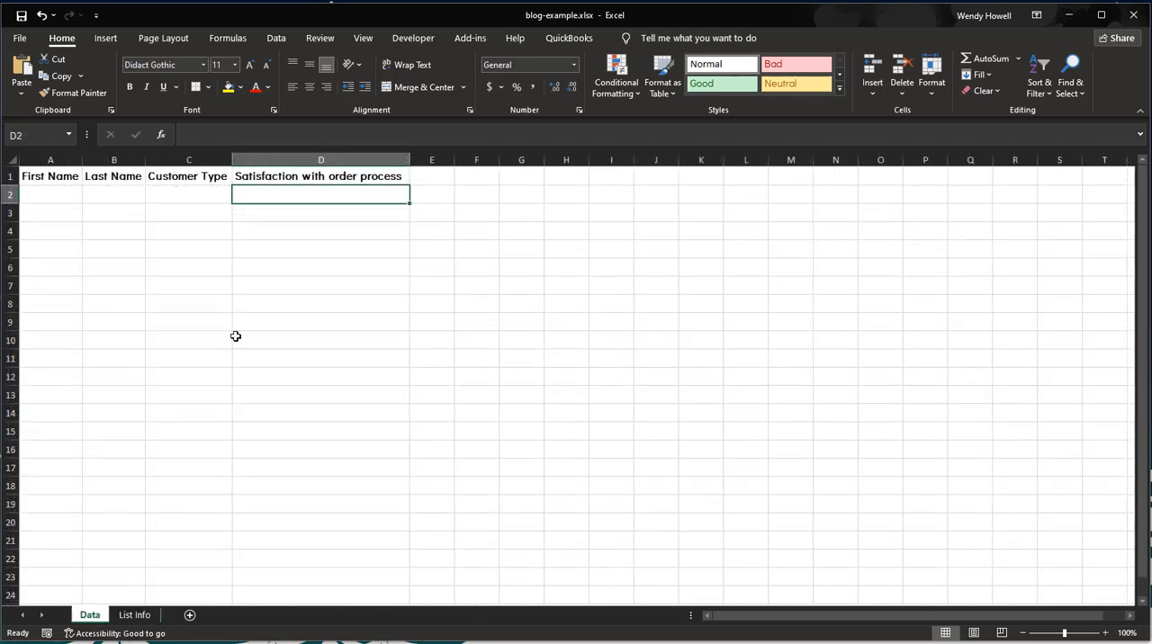
click(146, 620)
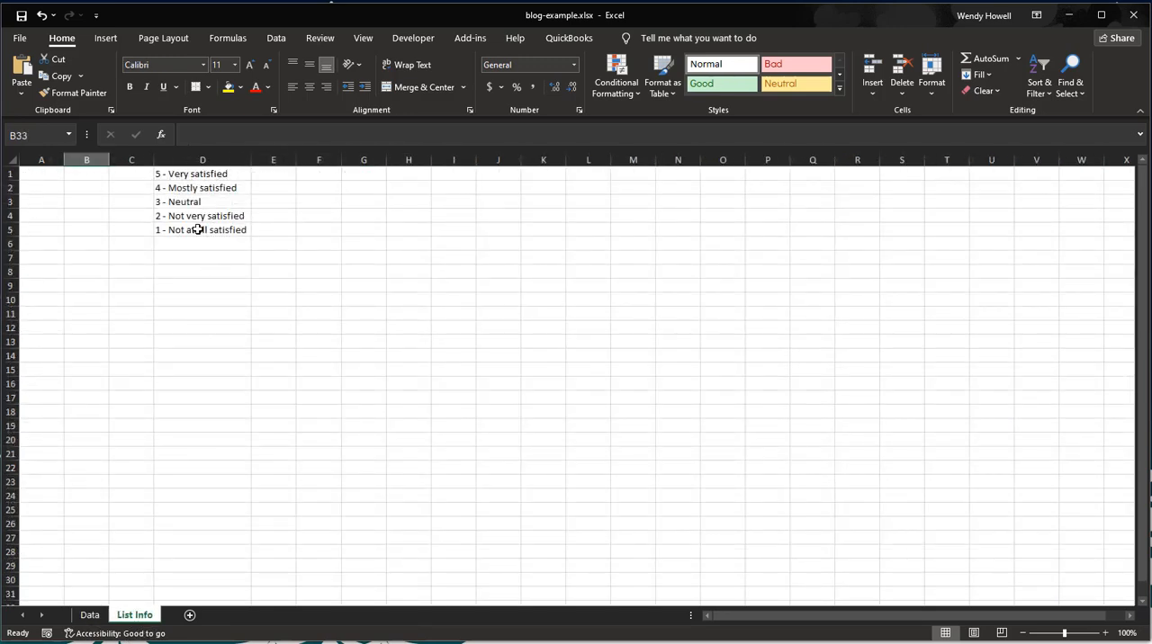
click(91, 617)
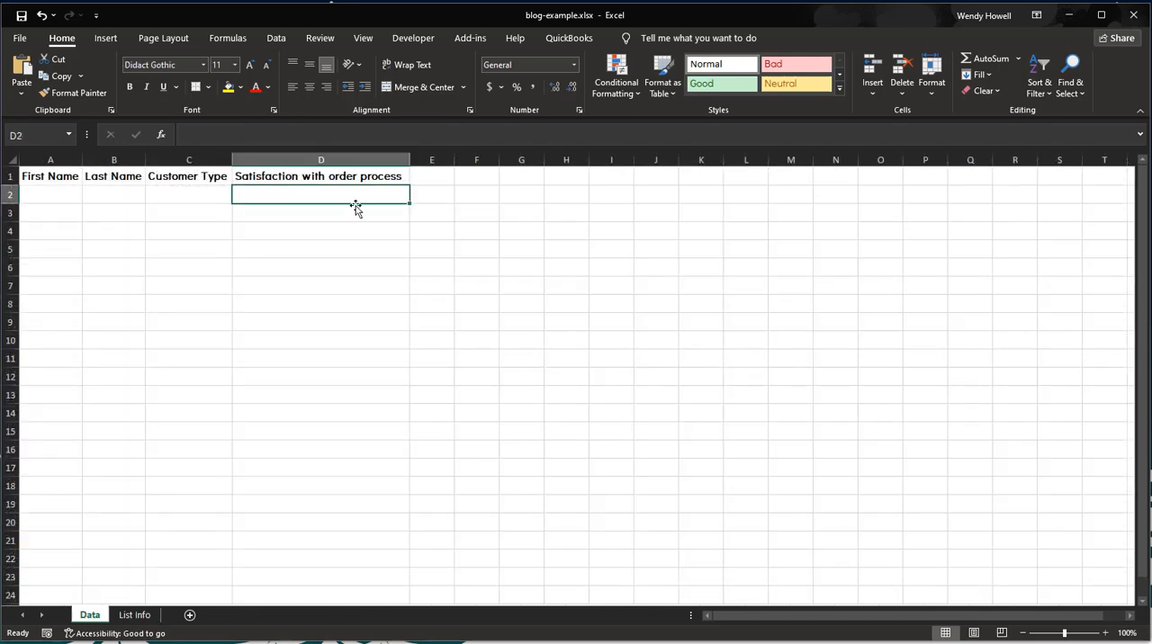
click(140, 616)
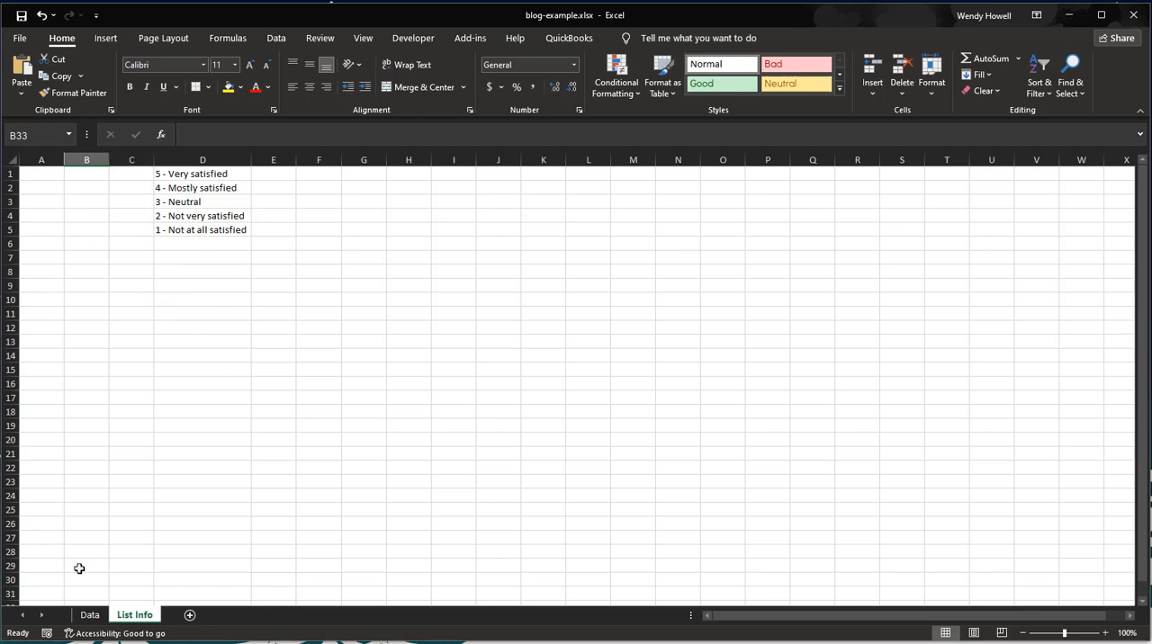
click(93, 617)
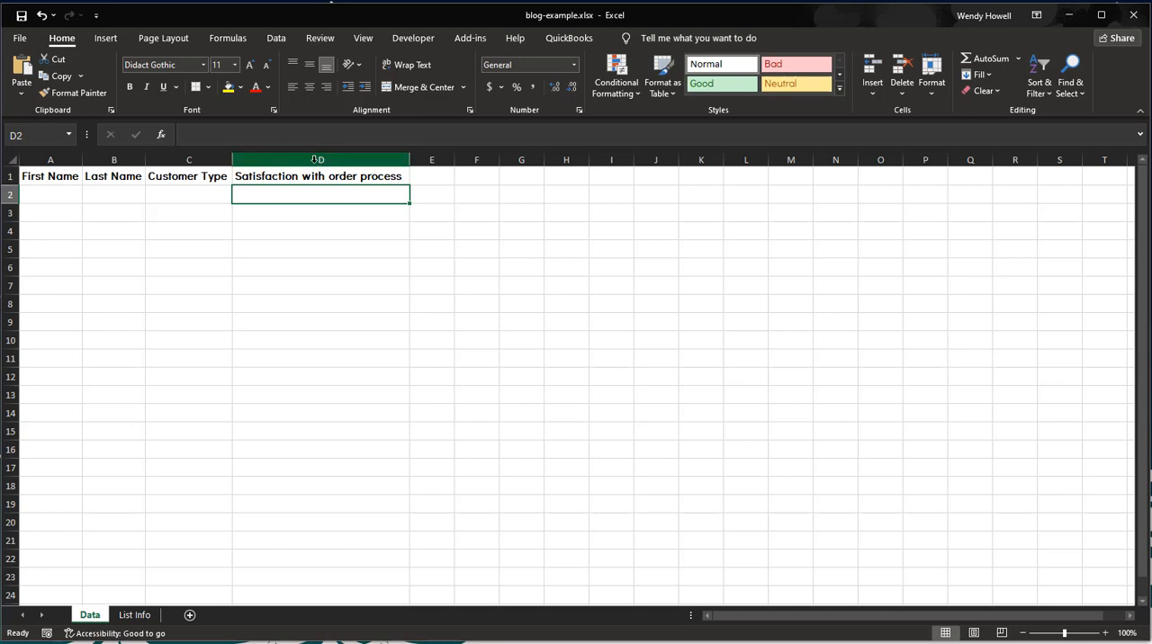
click(135, 617)
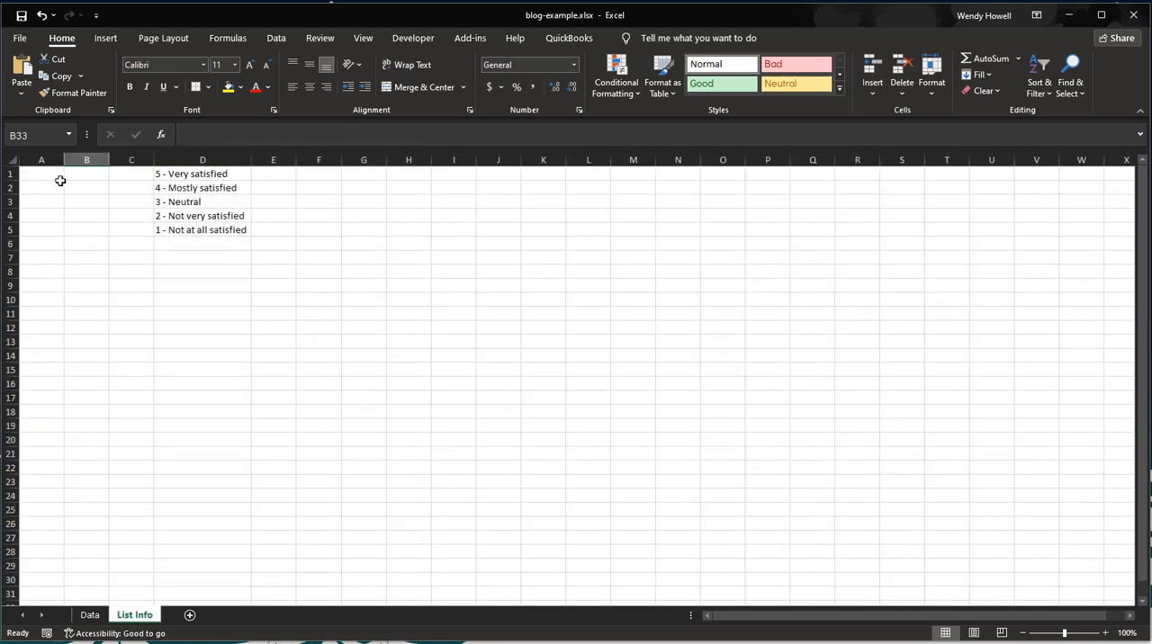
click(210, 158)
click(90, 616)
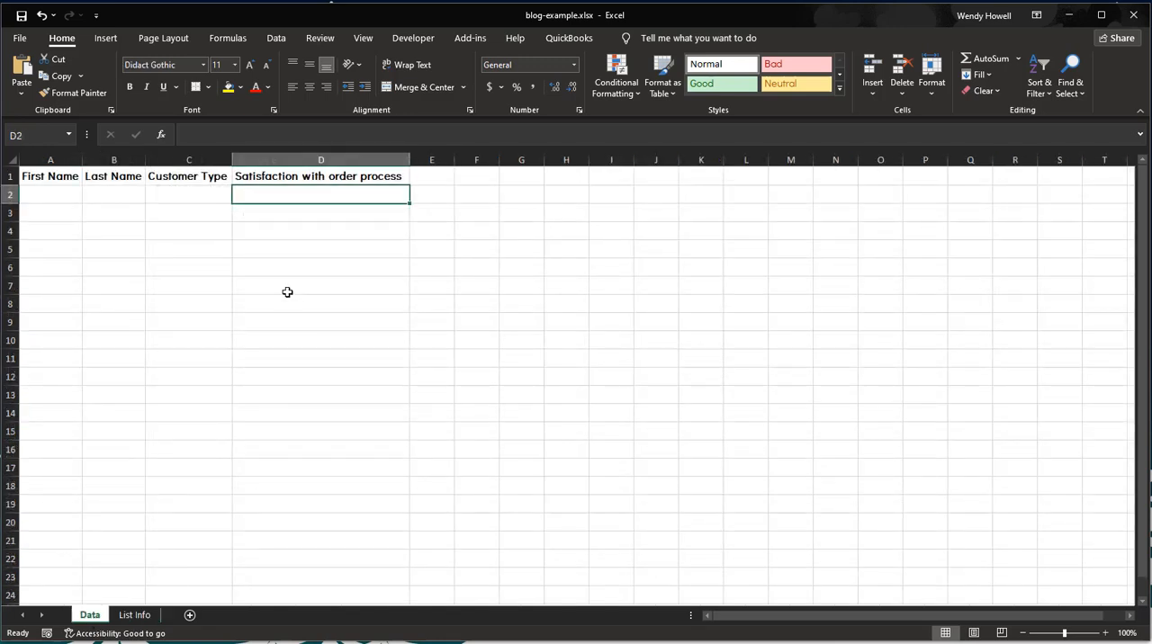
Step: Set up a data validation rule for cells D2:D50 on the Data sheet that allows a List
drag(295, 202, 308, 529)
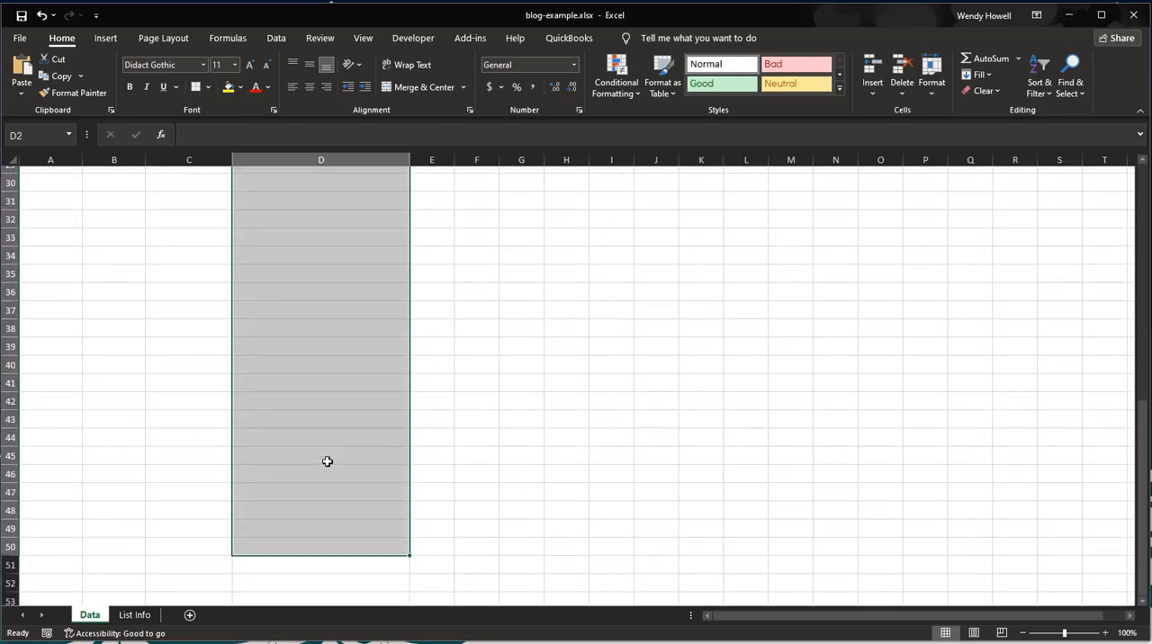
scroll(327, 461, up, 10)
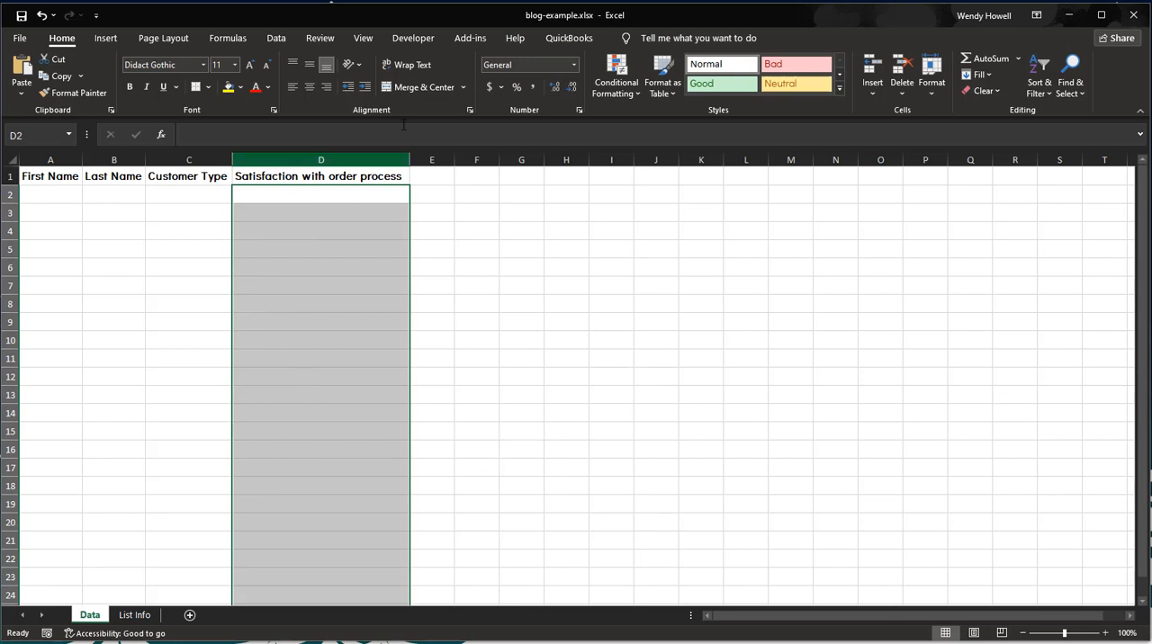
click(275, 38)
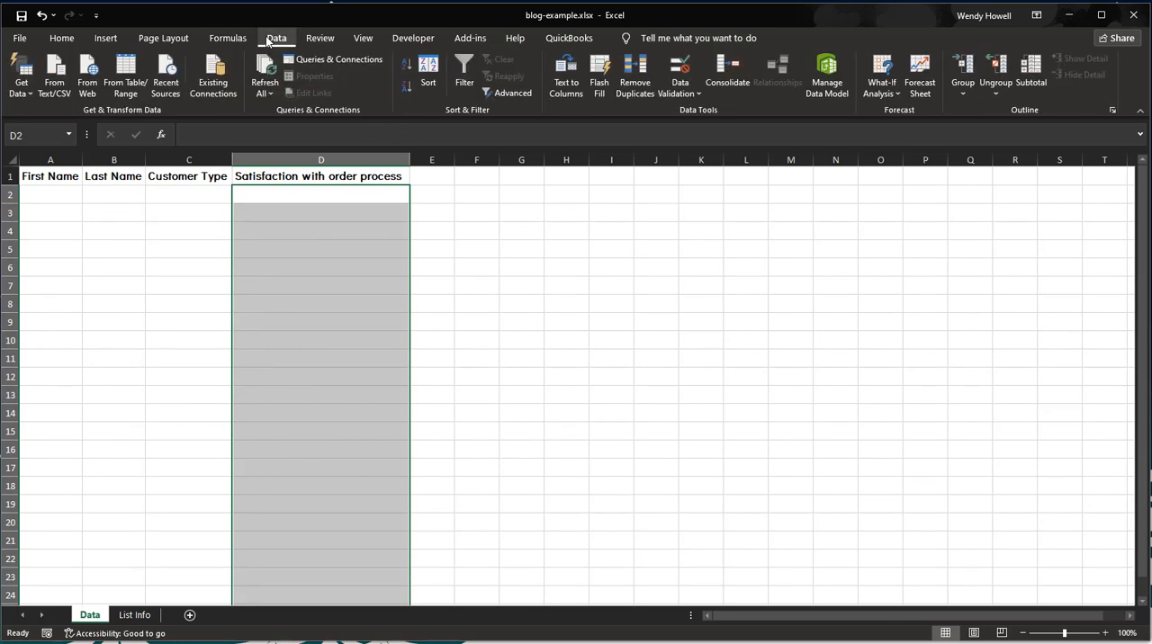
click(678, 65)
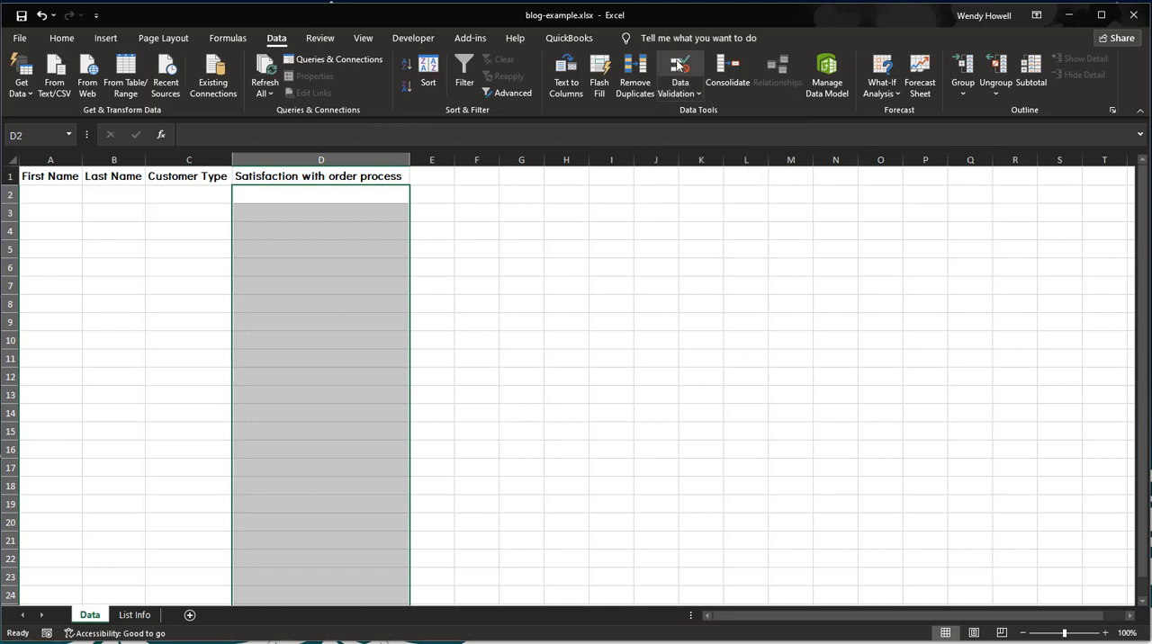
click(697, 95)
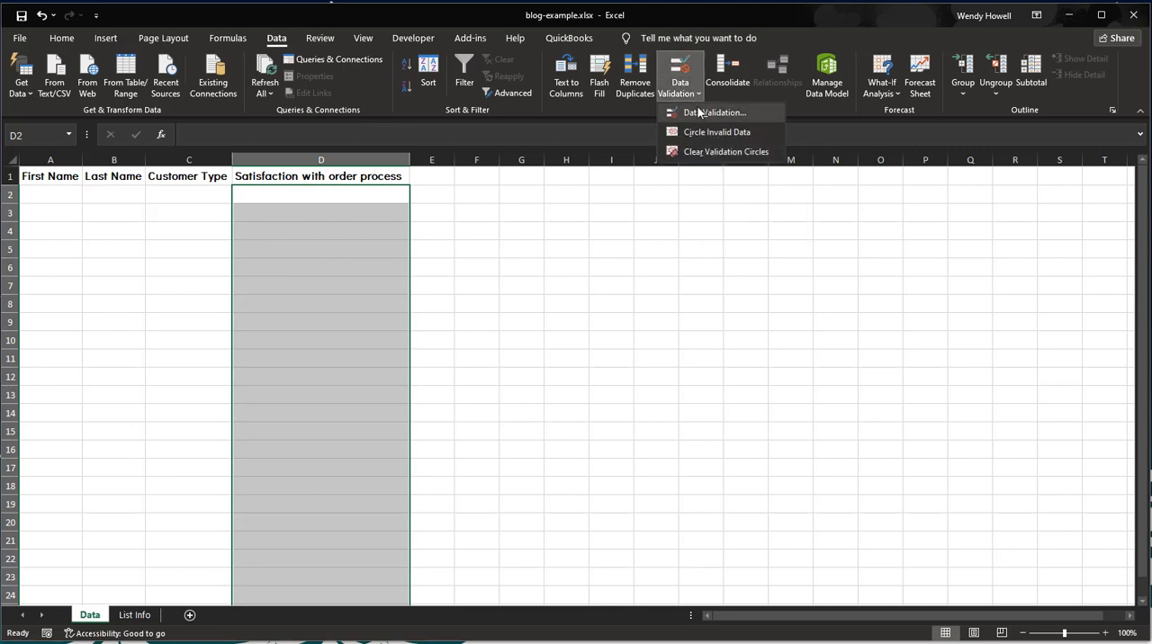
click(701, 57)
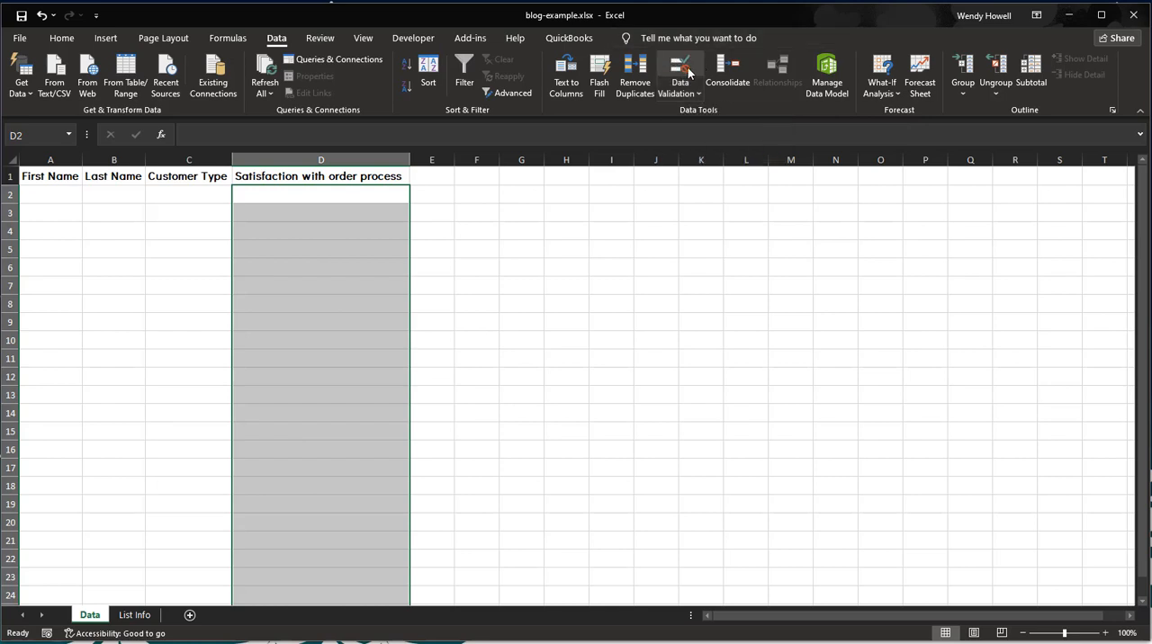
click(689, 69)
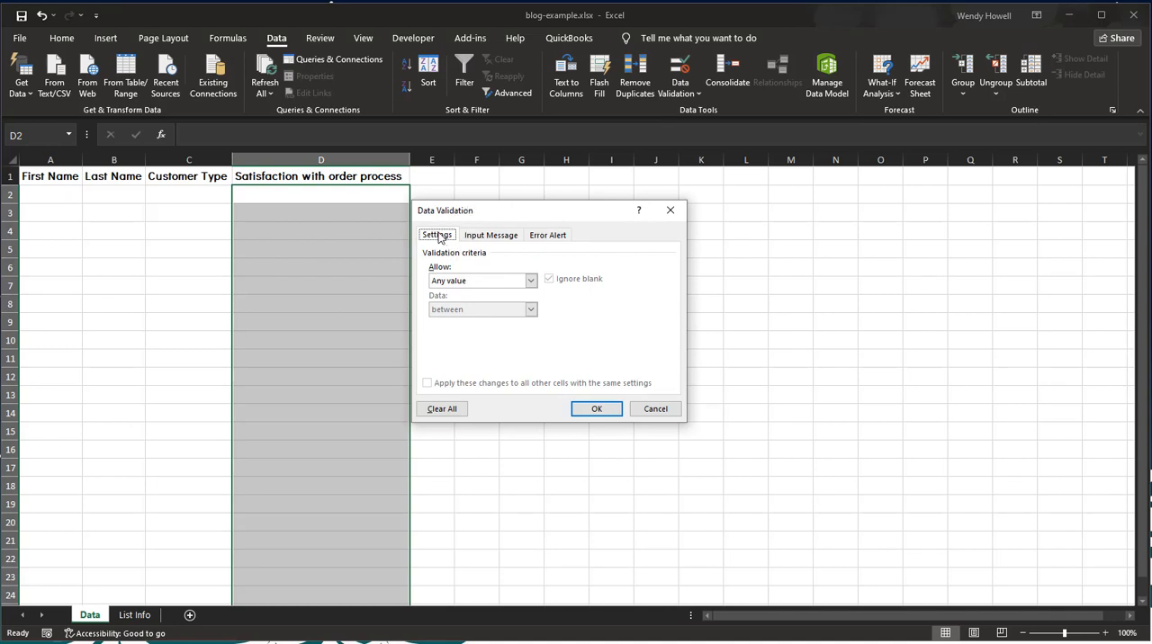
click(456, 283)
click(454, 320)
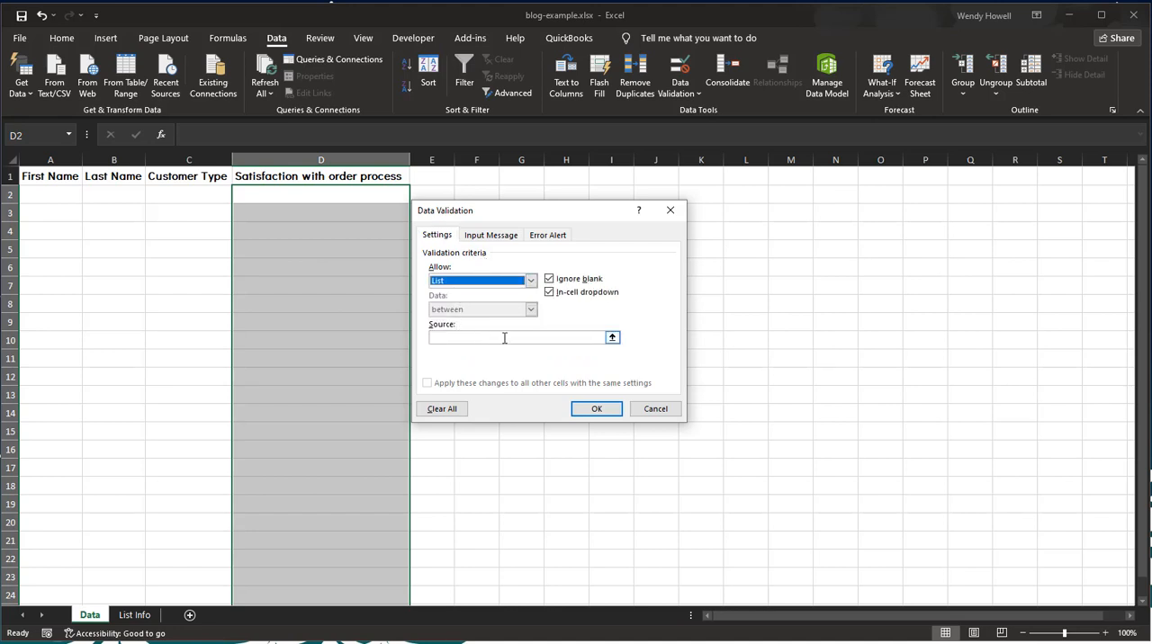
Step: Set the validation source to cells D1:D5 on the List Info sheet and apply the rule
click(464, 339)
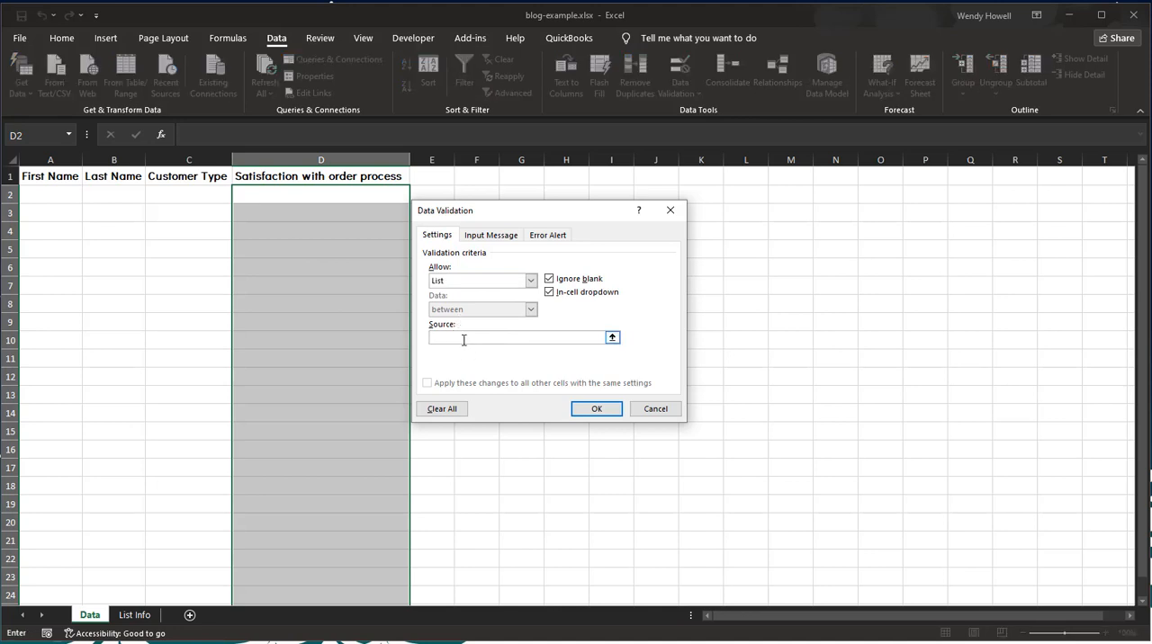
click(134, 615)
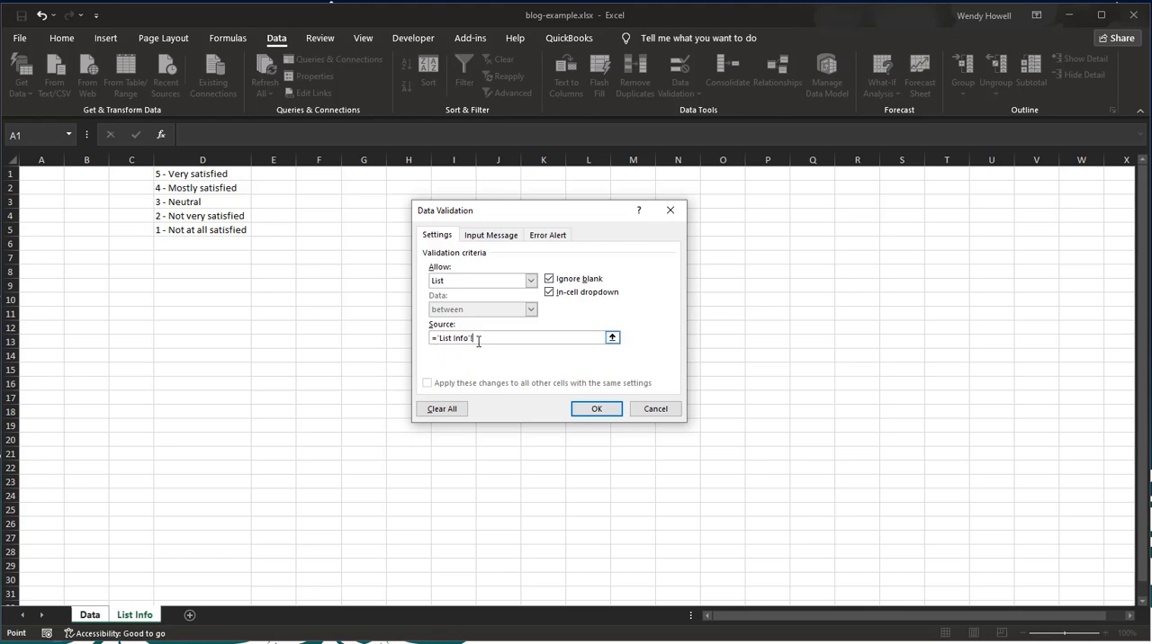
click(211, 173)
drag(211, 173, 211, 188)
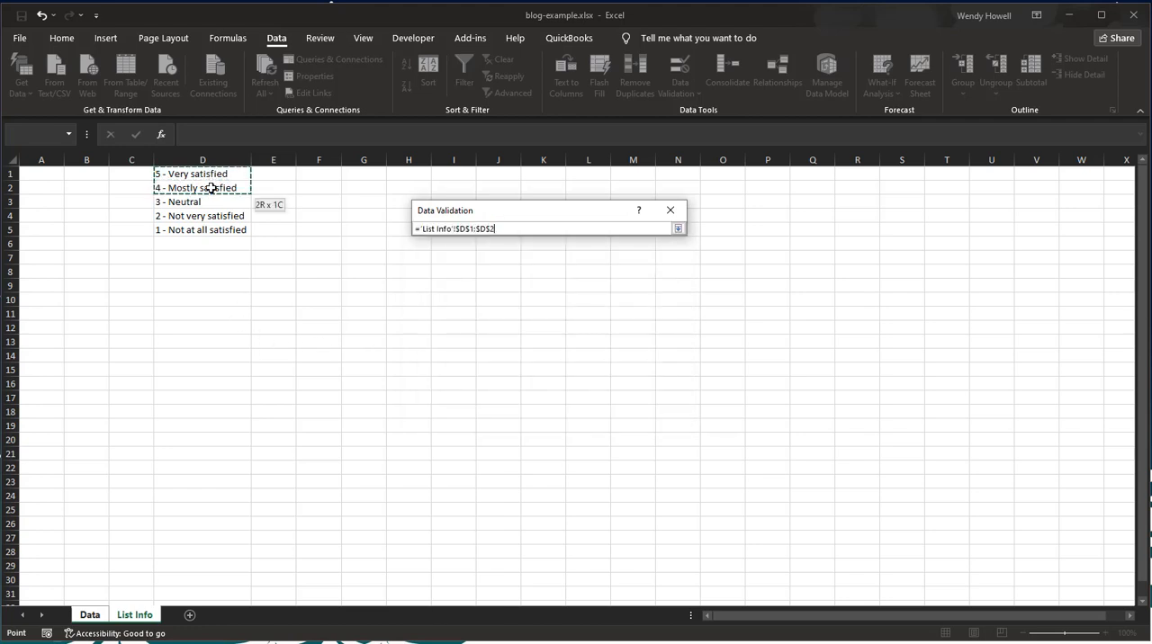
drag(210, 230, 210, 231)
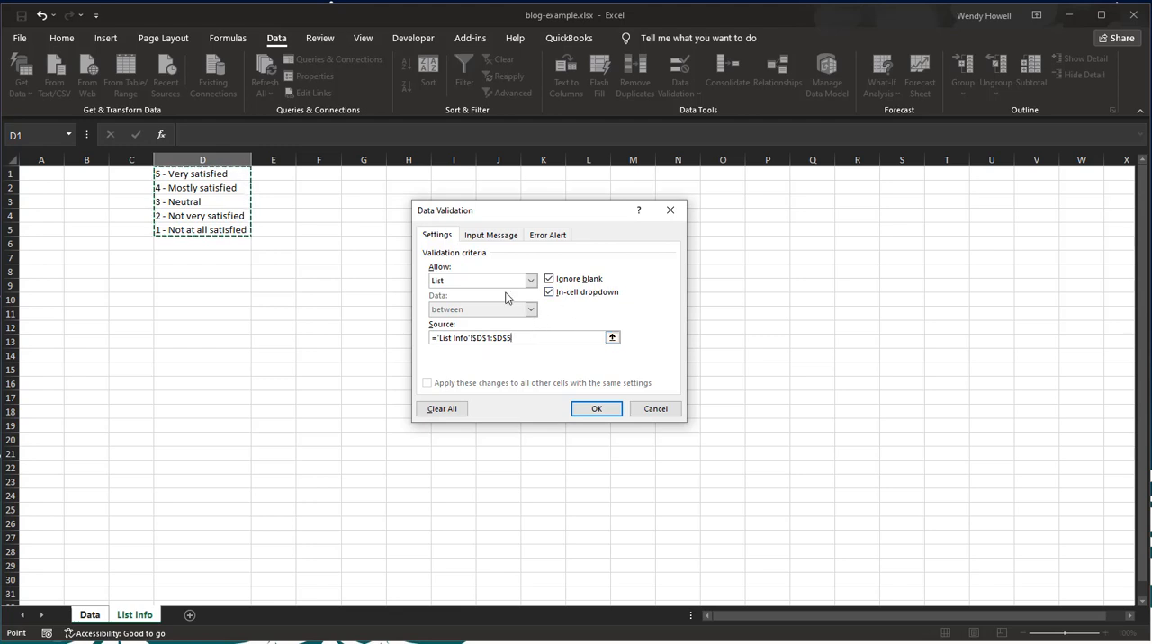
click(595, 409)
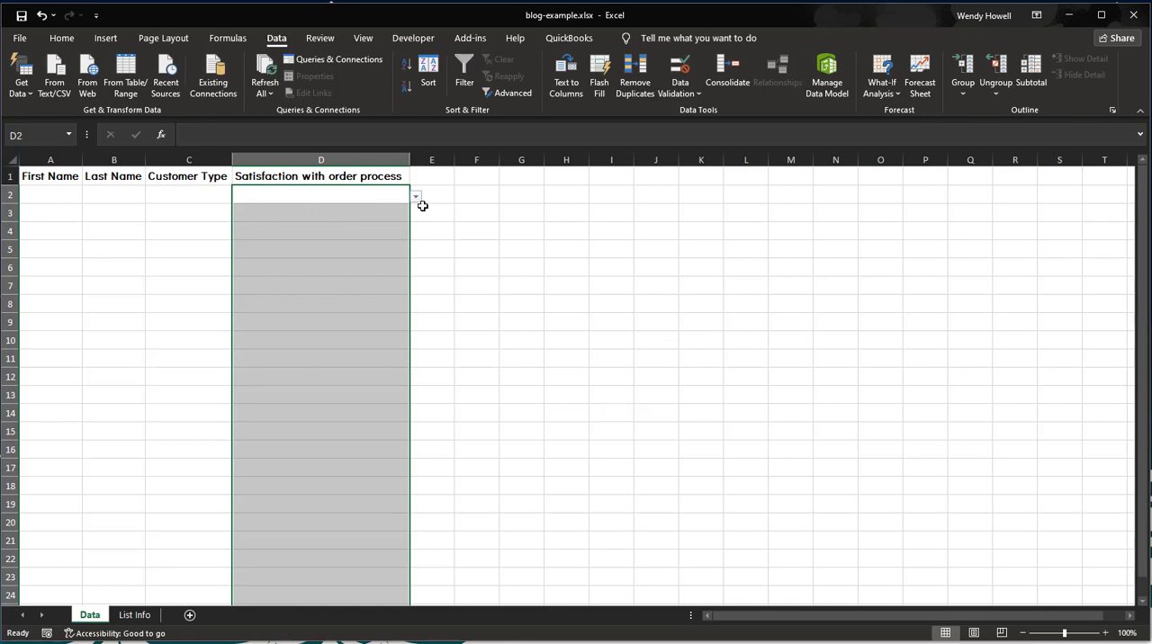
Step: Check several column D cells for the dropdown and choose 3 - Neutral in cell D2
click(340, 193)
click(359, 266)
click(348, 376)
click(356, 502)
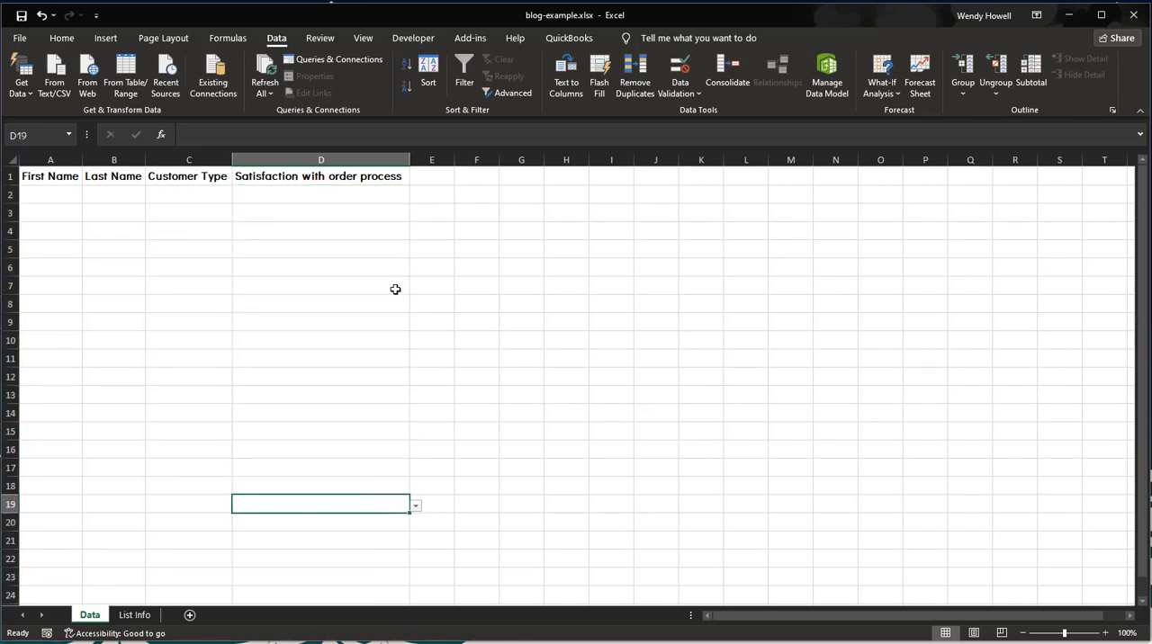
click(365, 193)
click(417, 198)
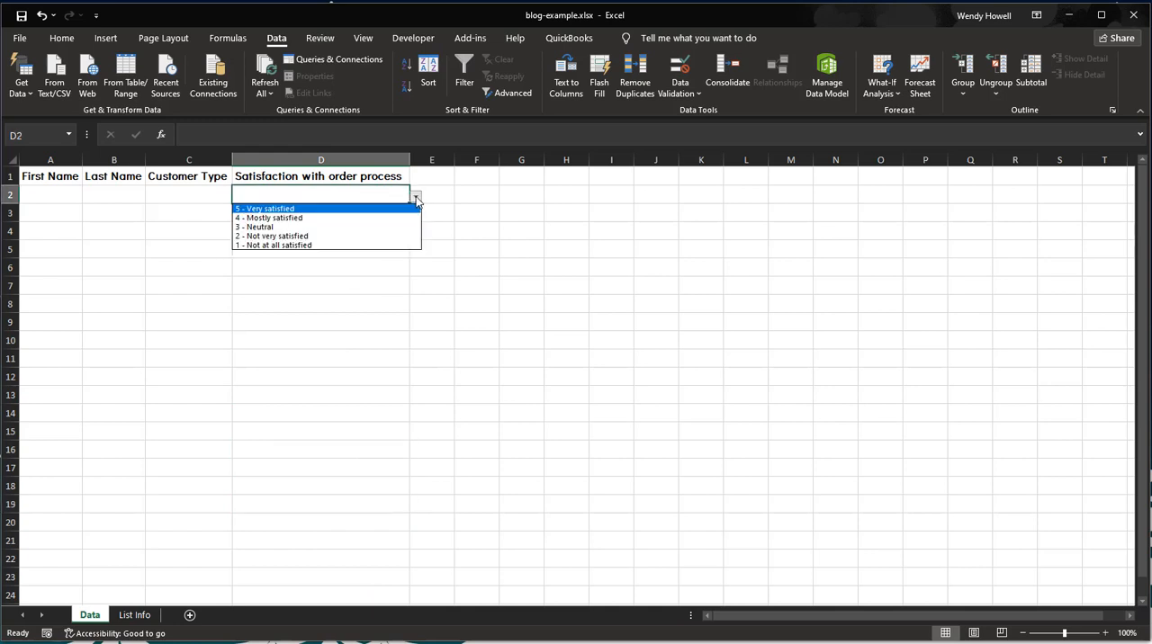
click(298, 223)
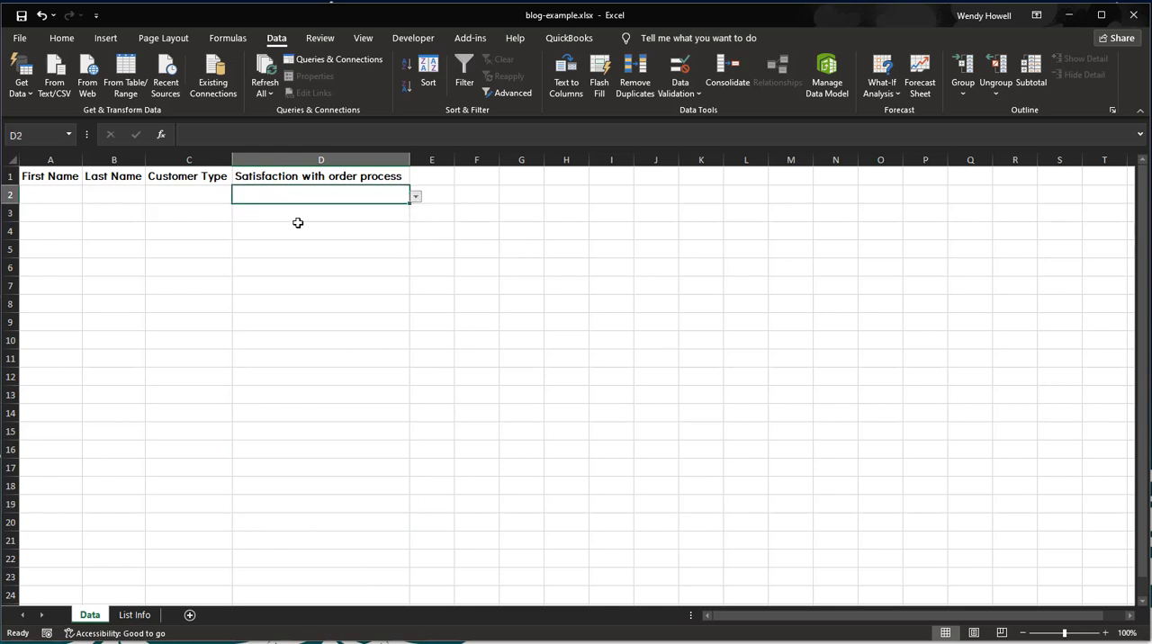
Step: Choose 2 - Not very satisfied from the dropdown list in cell D3
click(392, 218)
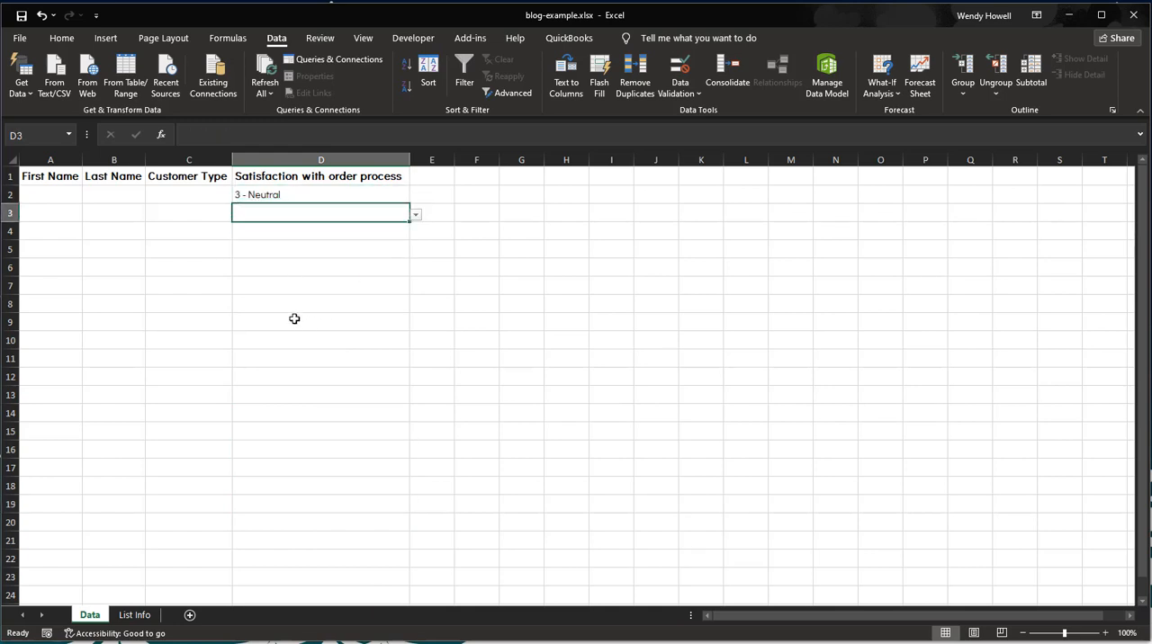
click(427, 215)
click(383, 217)
click(416, 221)
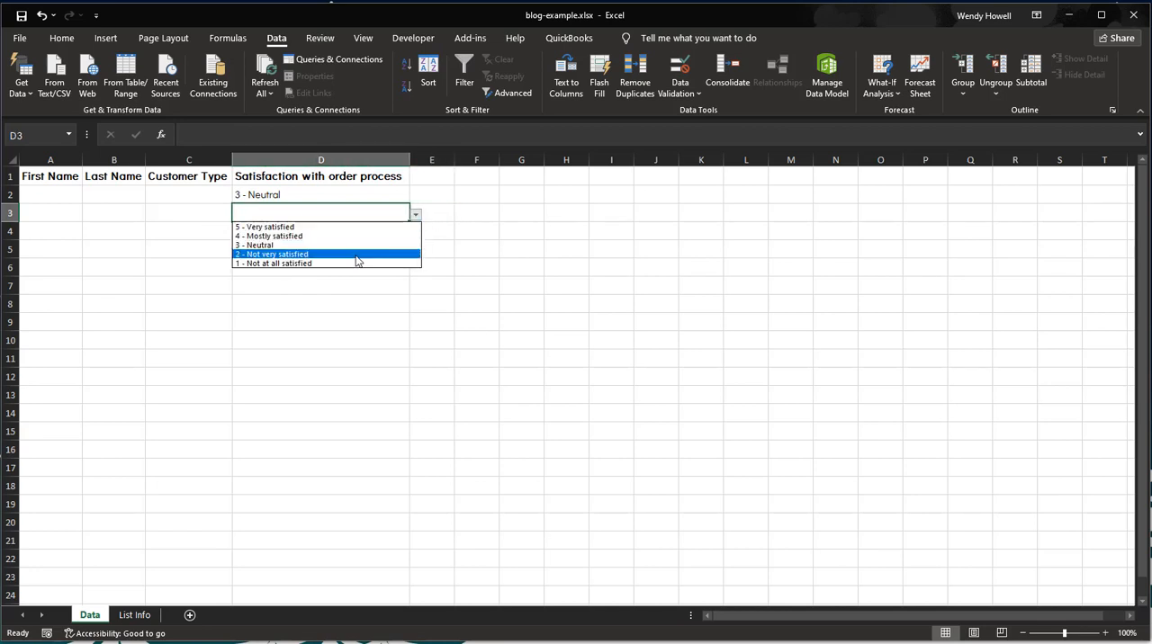
click(306, 255)
Step: Test the validation by trying to enter the text lkjadflkj in cell D4, and cancel the entry
click(292, 234)
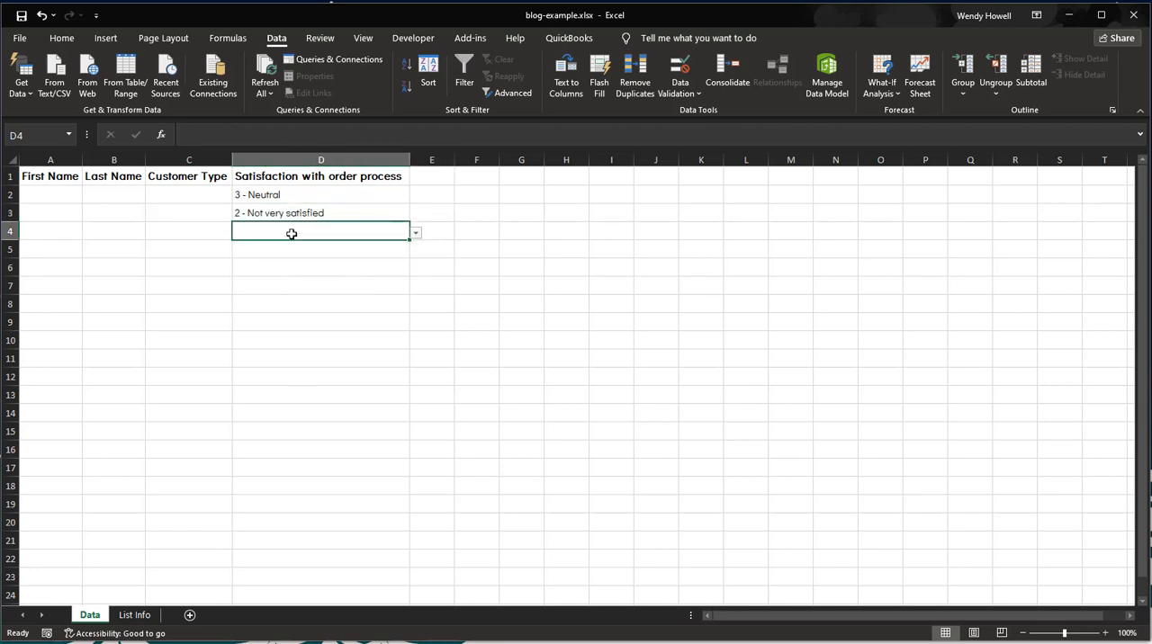
text(lkjadflkj)
key(Return)
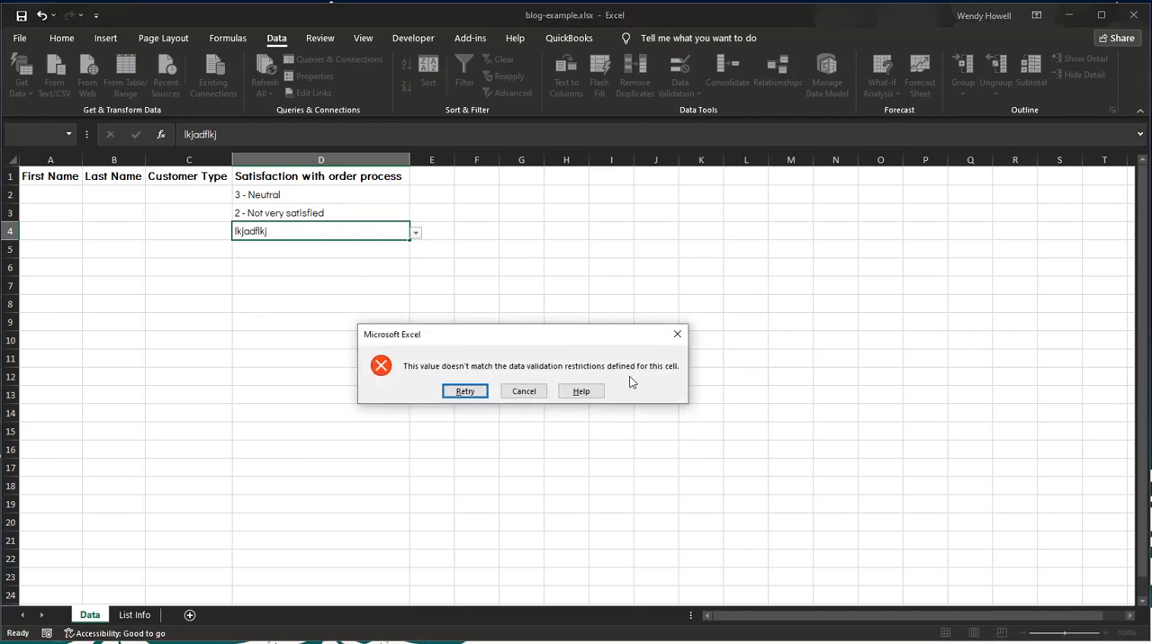
click(467, 395)
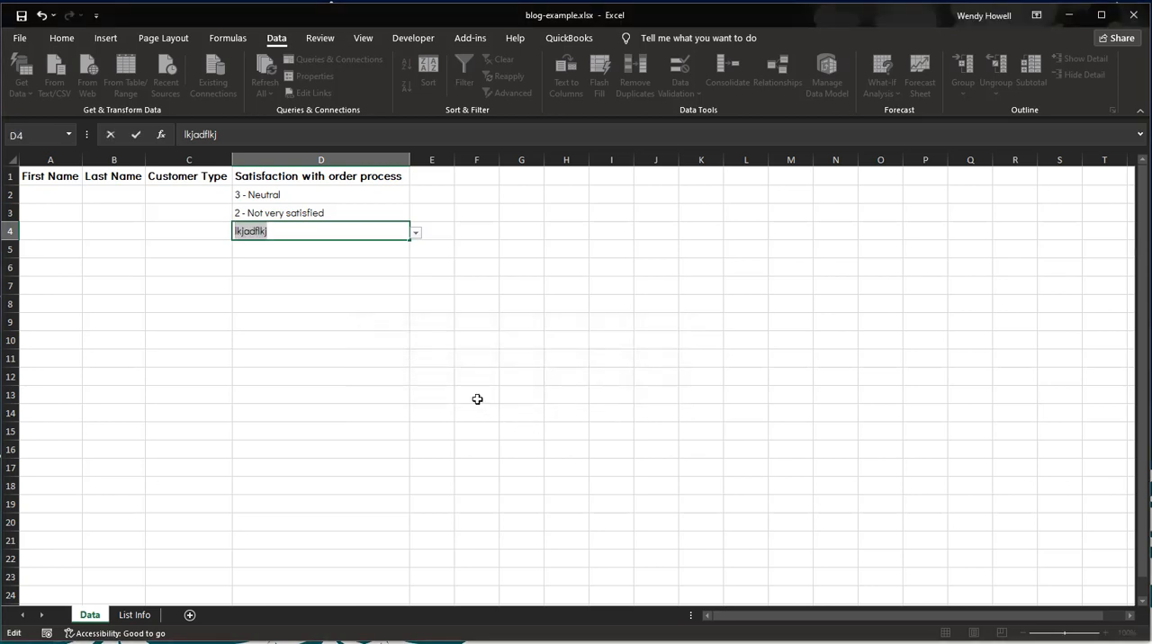
click(417, 231)
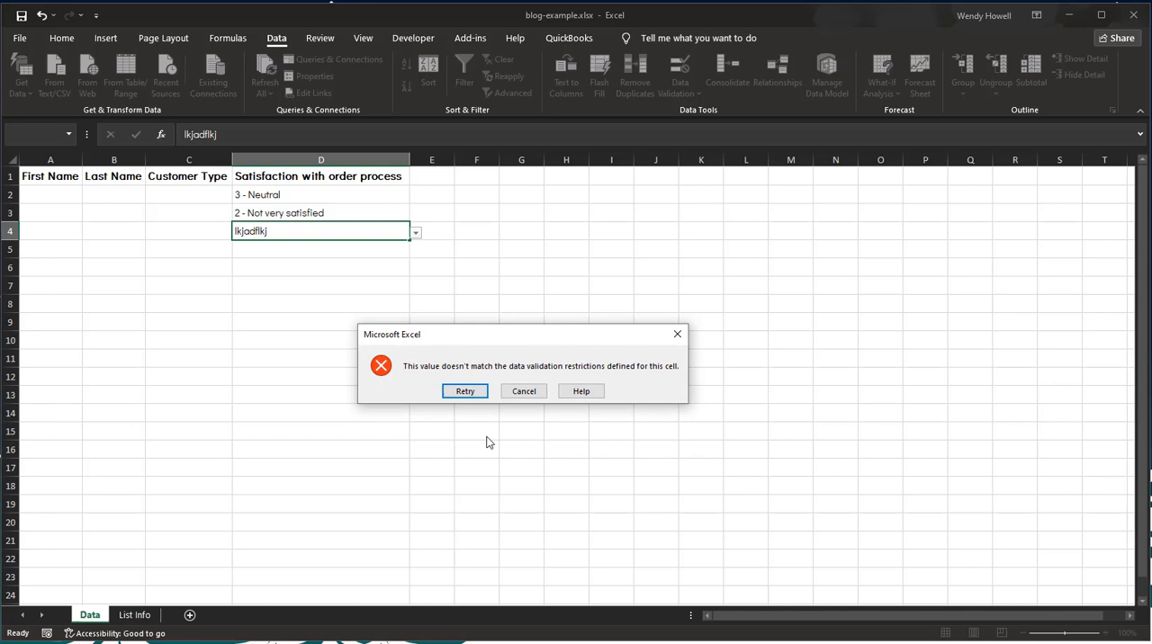
click(523, 392)
Step: Choose 2 - Not very satisfied in cell D4 and 5 - Very satisfied in cell D5 from their dropdown lists
click(416, 232)
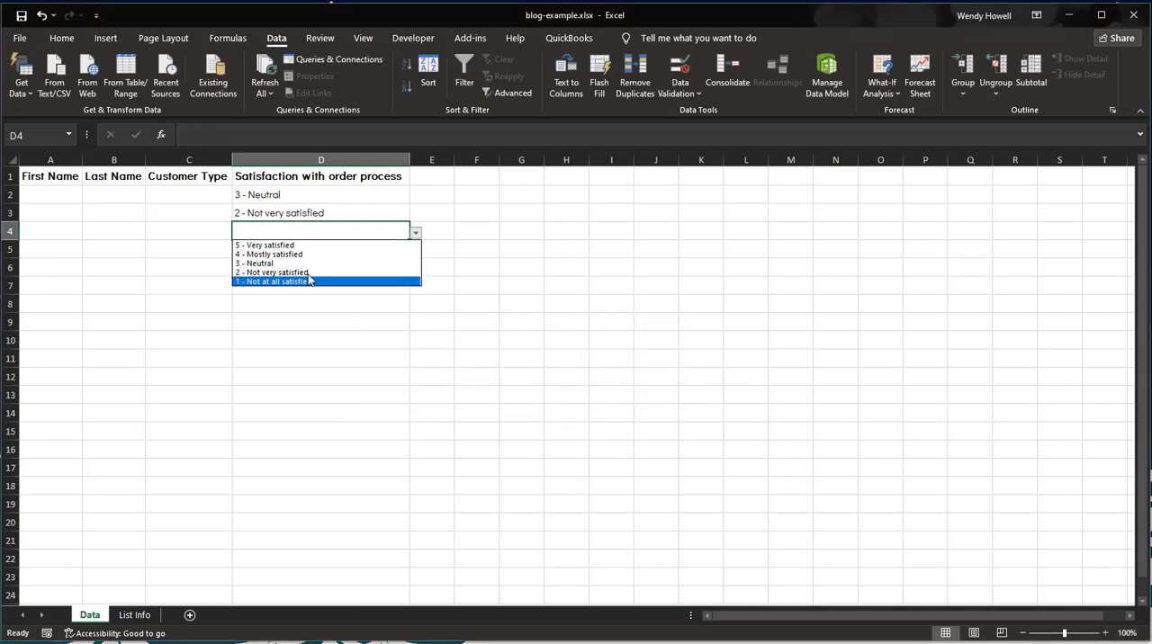
click(278, 273)
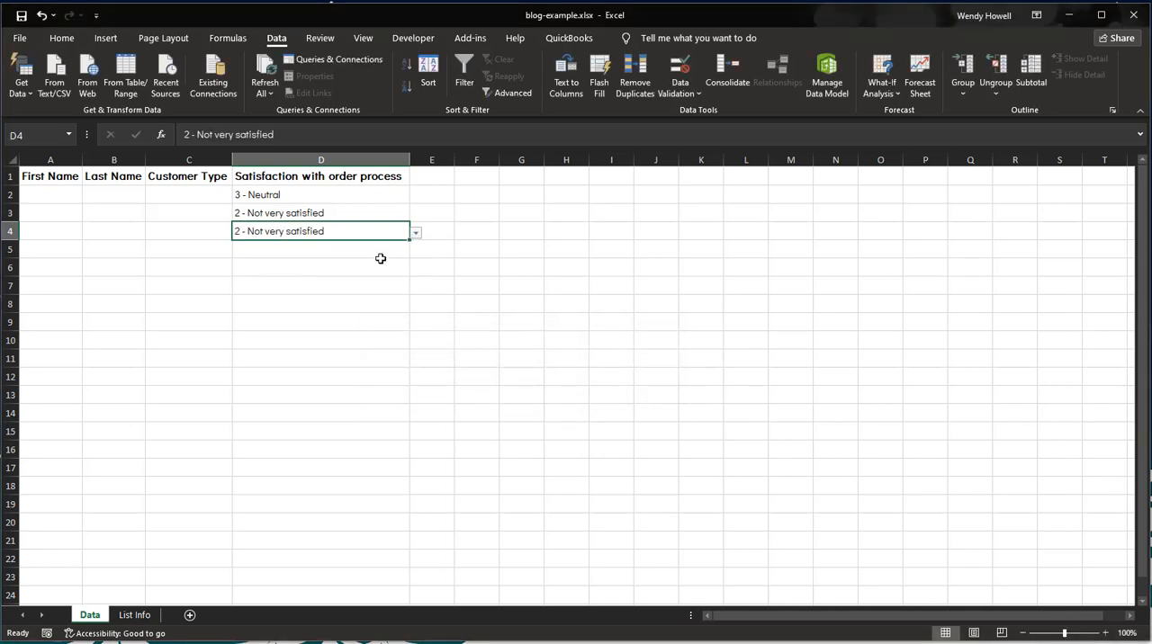
click(378, 253)
click(415, 251)
click(260, 258)
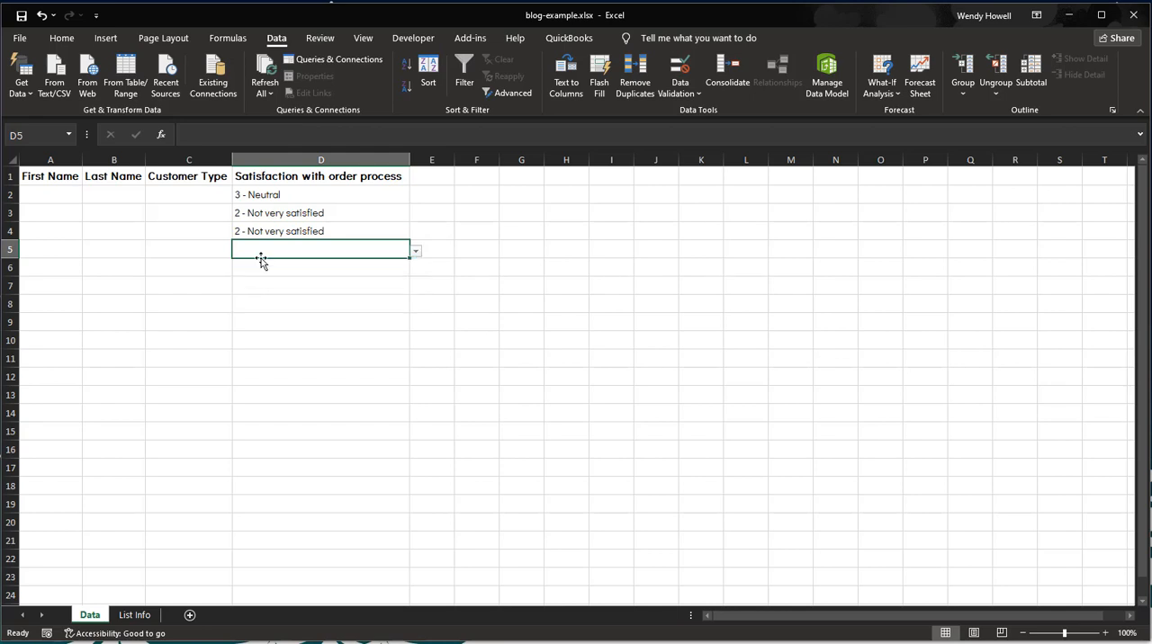
click(416, 251)
click(279, 263)
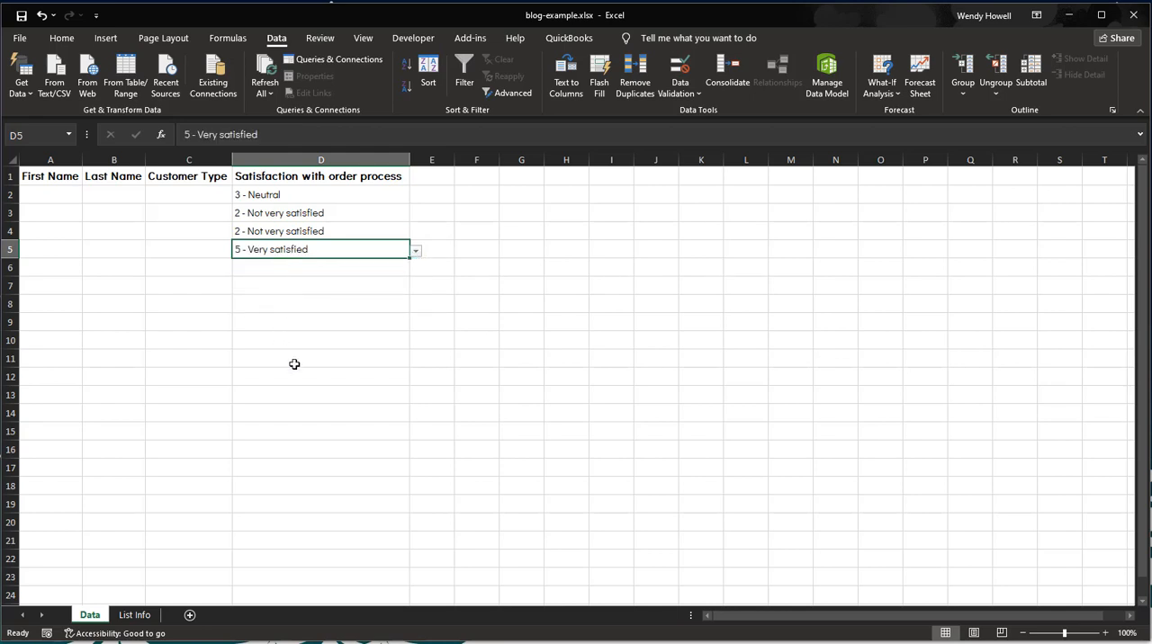
Step: Check cells D11, D50 and D51 on the Data sheet to find where the satisfaction dropdown range ends
click(297, 363)
scroll(297, 430, down, 3)
scroll(295, 435, down, 8)
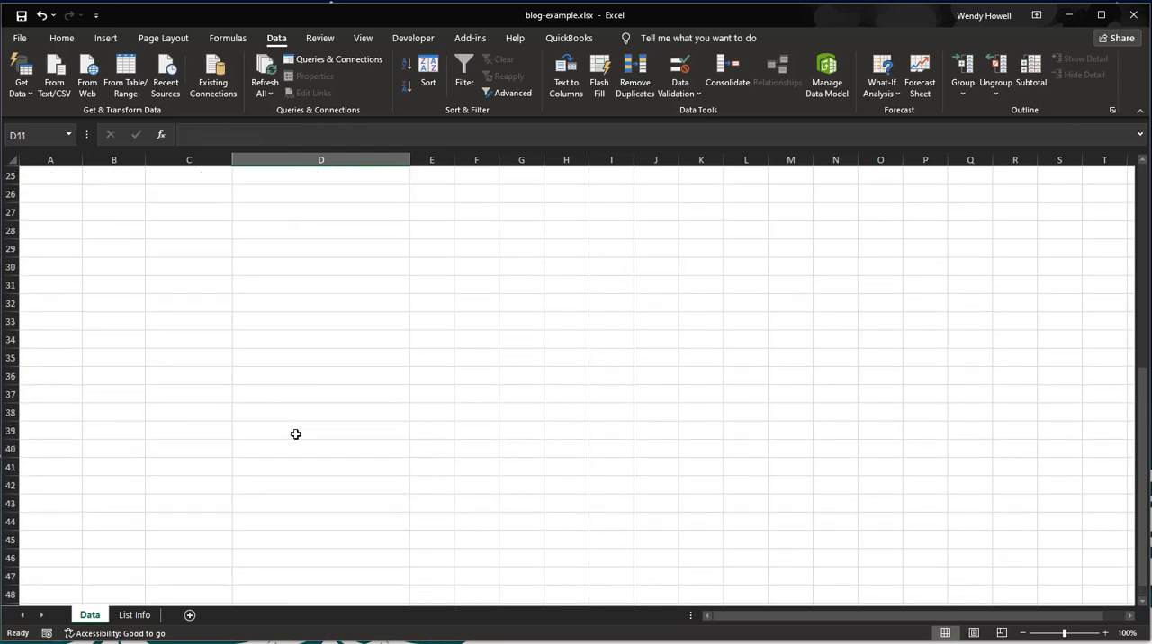
click(289, 412)
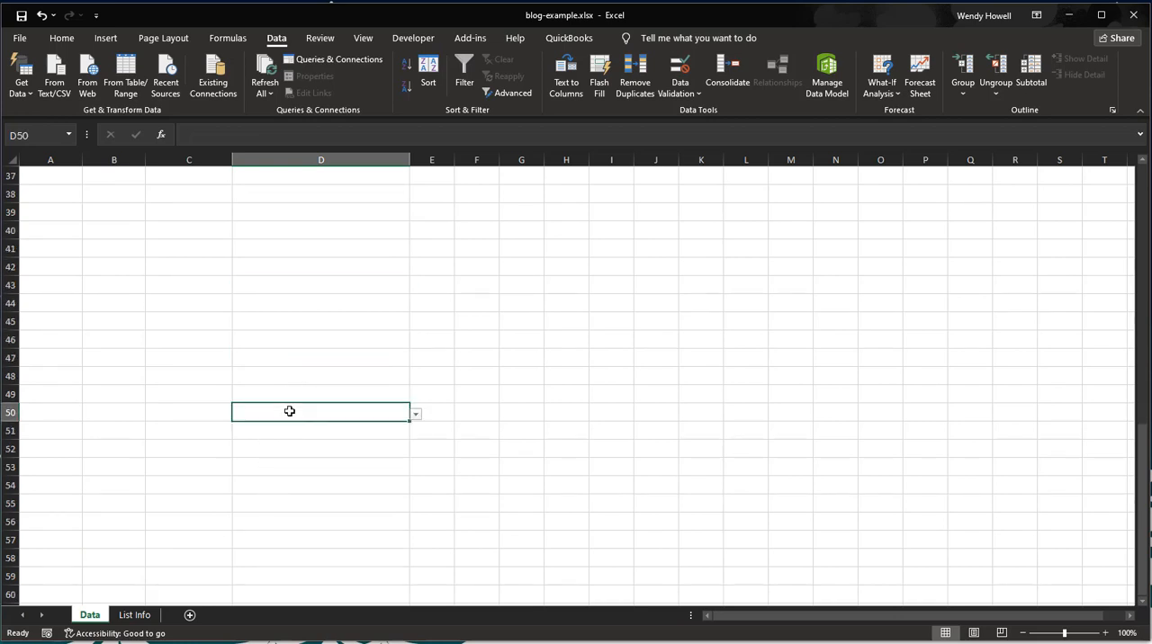
click(406, 431)
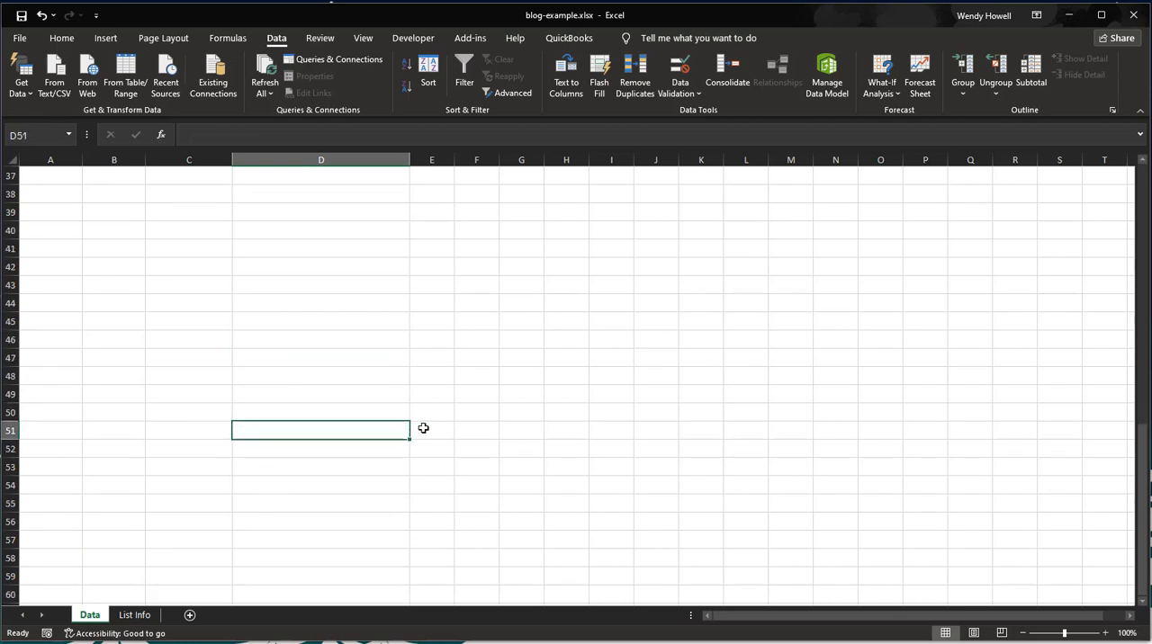
click(363, 413)
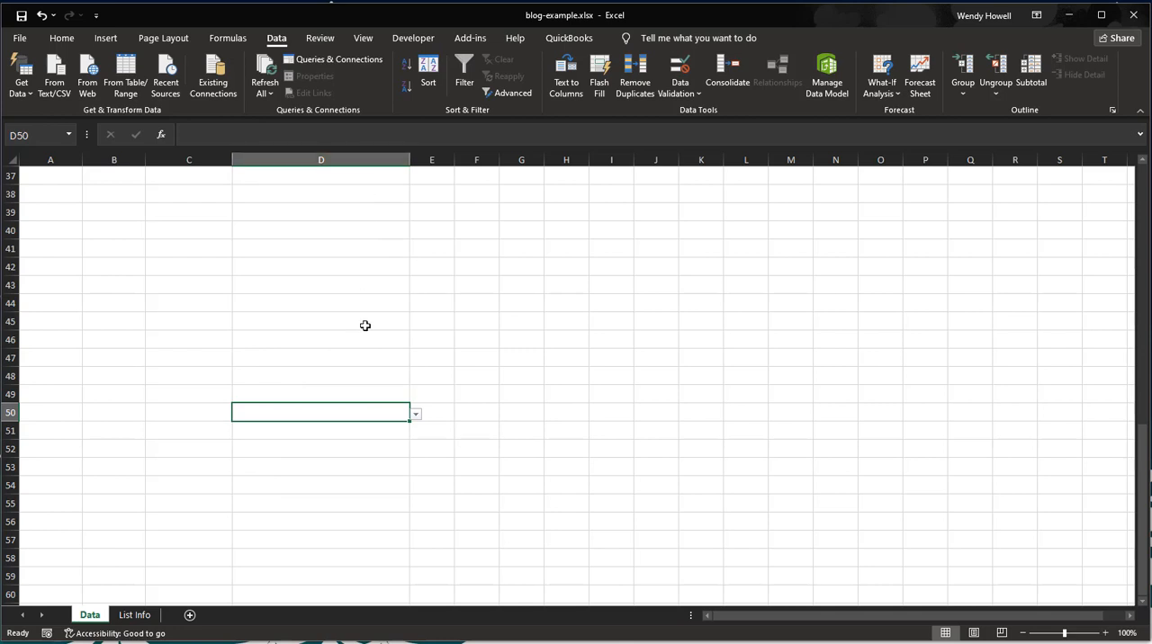
scroll(364, 324, up, 12)
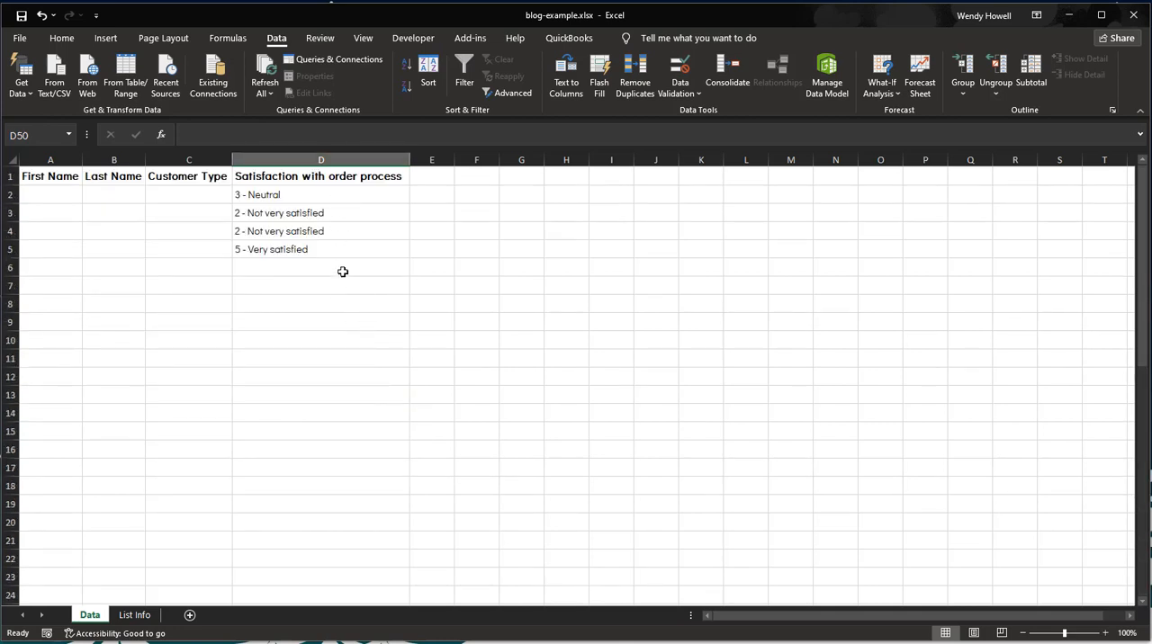
scroll(343, 272, down, 9)
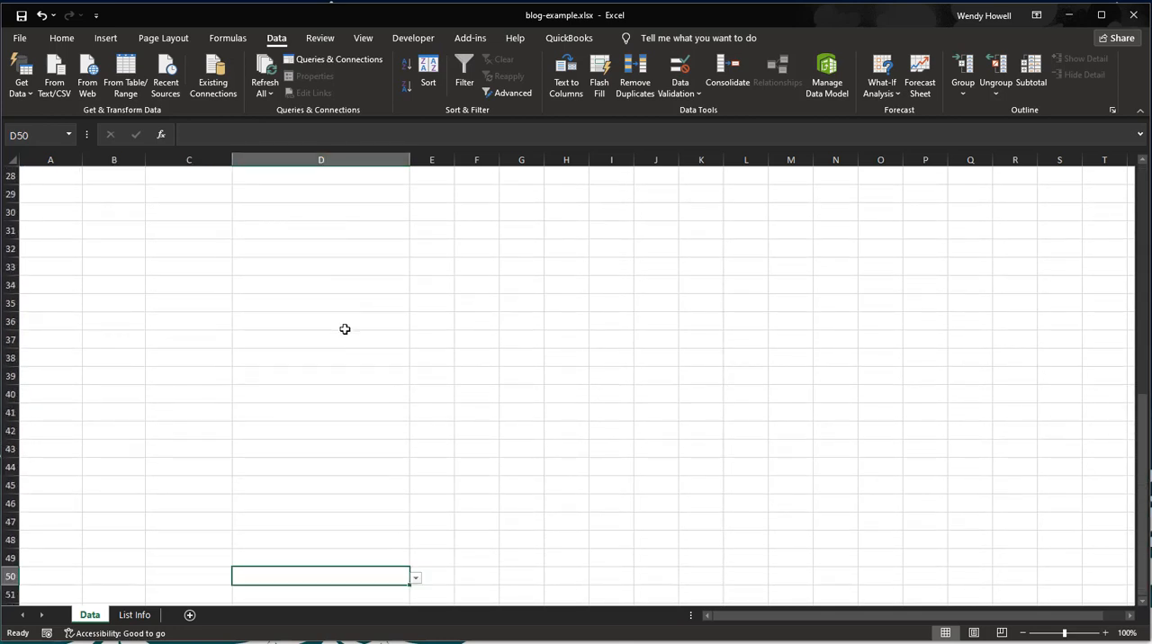
Step: Freeze the header row (row 1) of the Data sheet, with cell A2 selected
scroll(344, 330, up, 9)
click(44, 196)
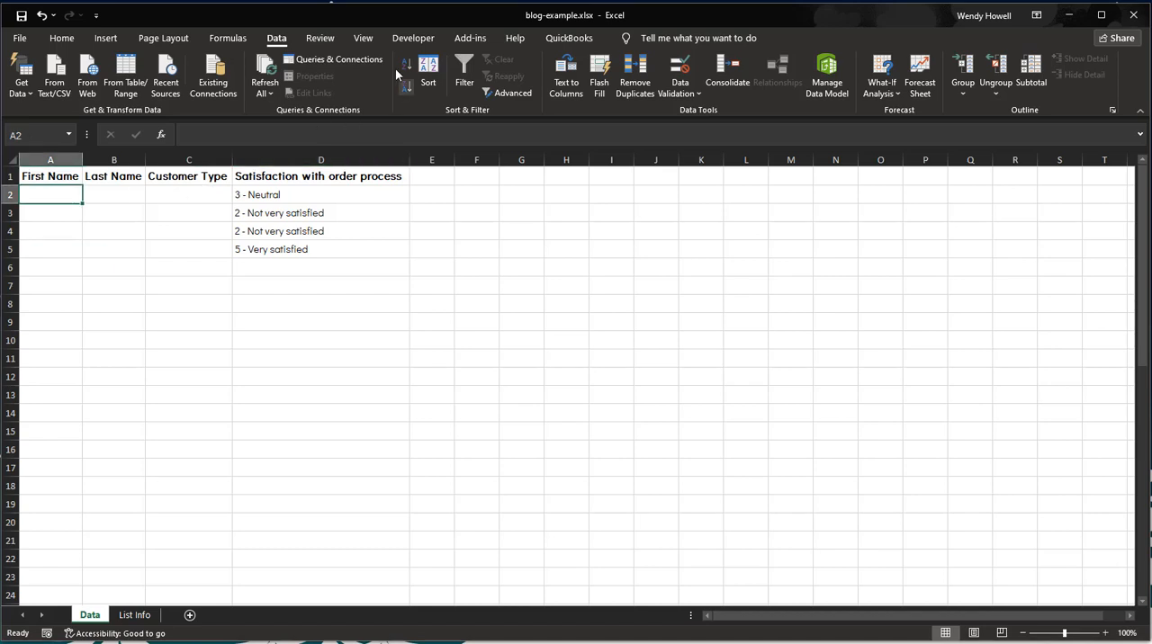
click(357, 37)
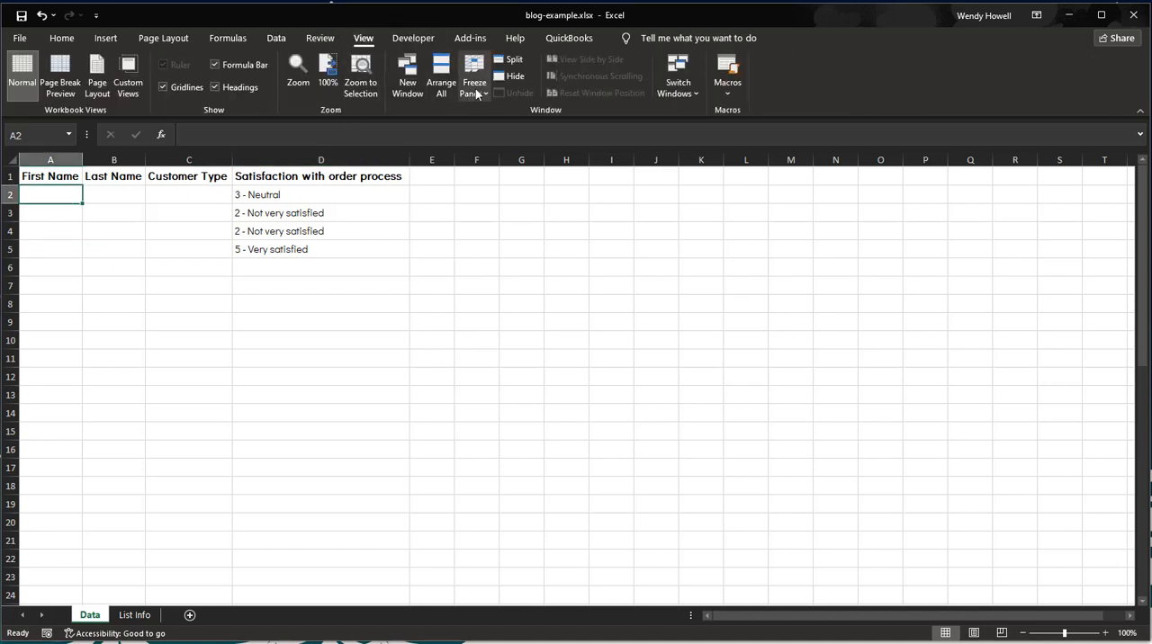
click(476, 88)
click(539, 153)
Step: Check the frozen headings further down the Data sheet and inspect the dropdown in column D around rows 43 to 50
scroll(371, 237, down, 3)
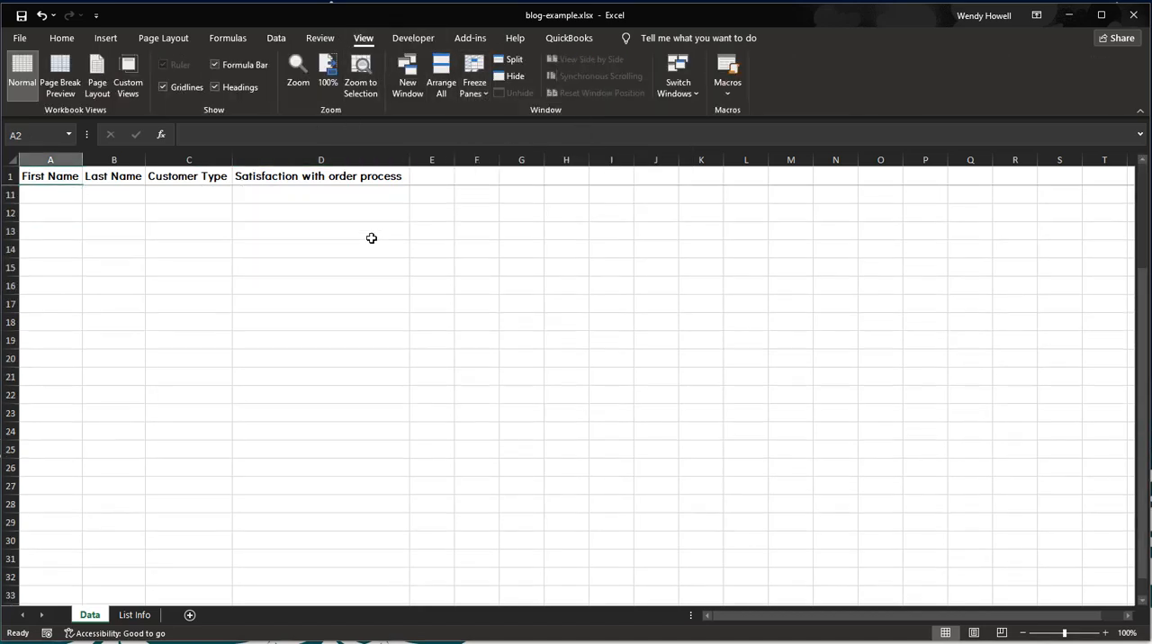
scroll(371, 238, down, 8)
click(304, 343)
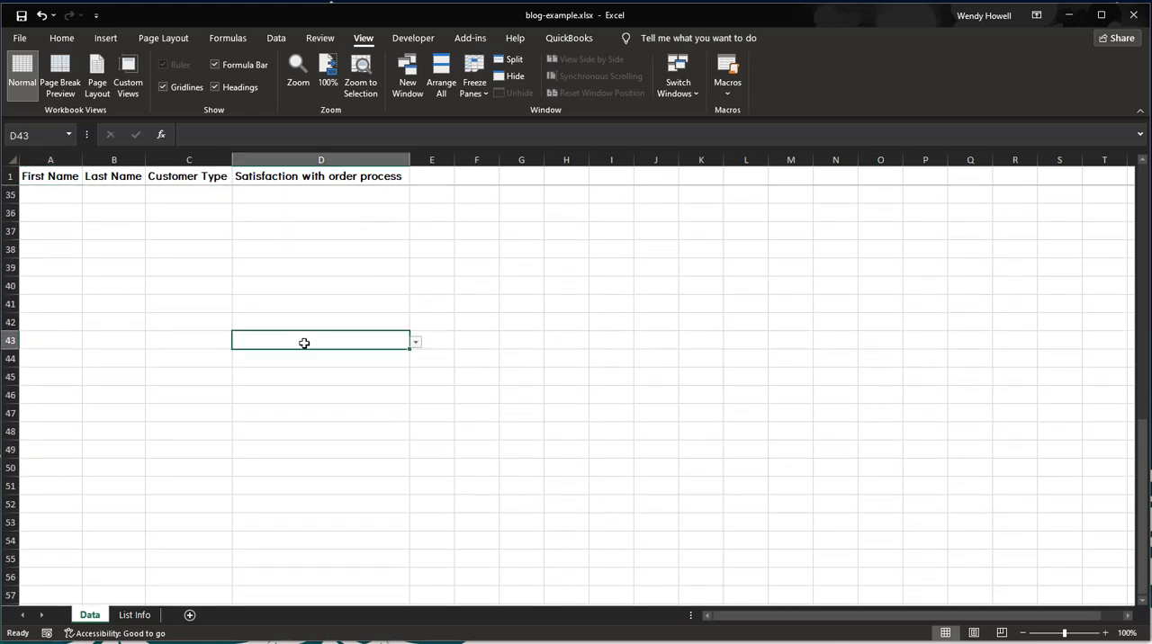
scroll(304, 343, down, 4)
click(319, 304)
click(330, 250)
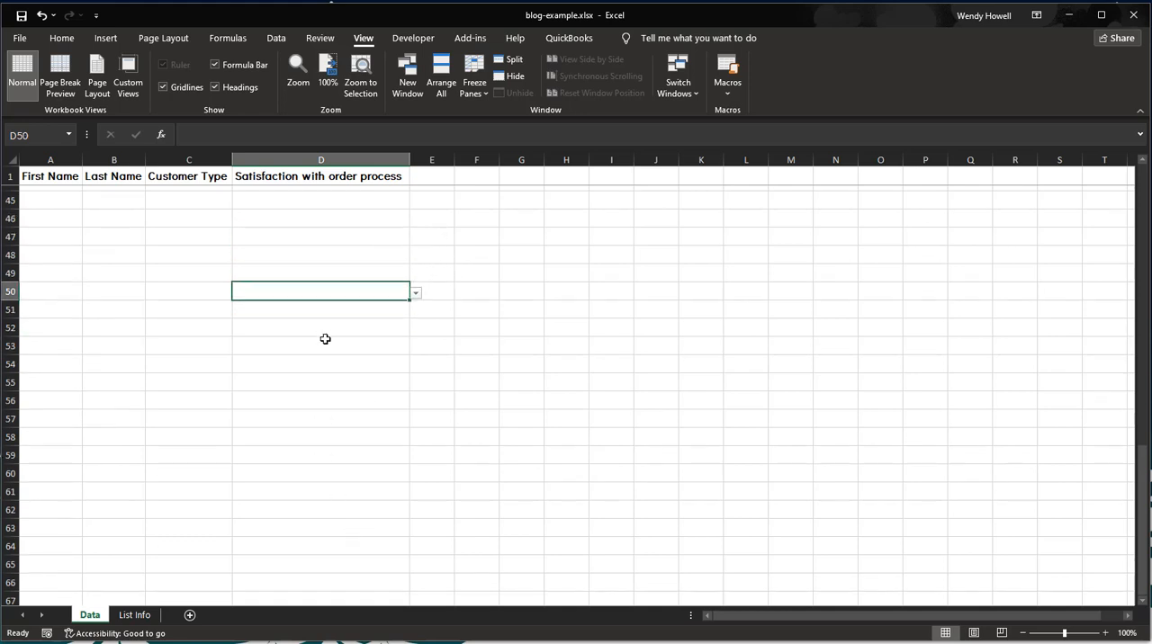
scroll(324, 337, up, 15)
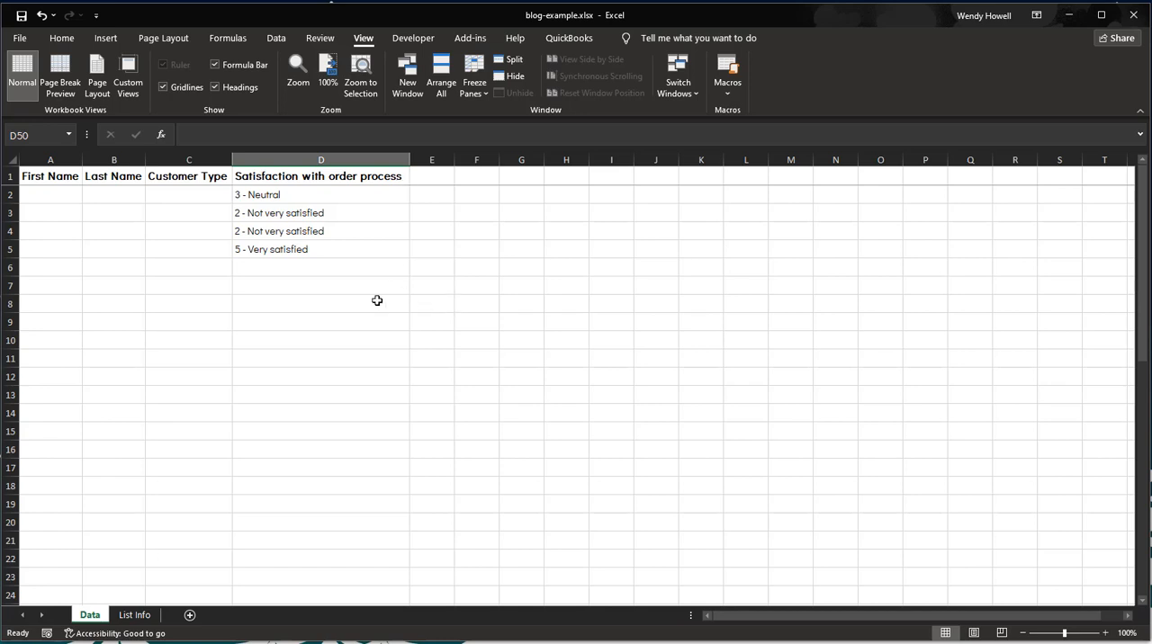
Step: Hide the List Info sheet that holds the satisfaction ratings
click(135, 616)
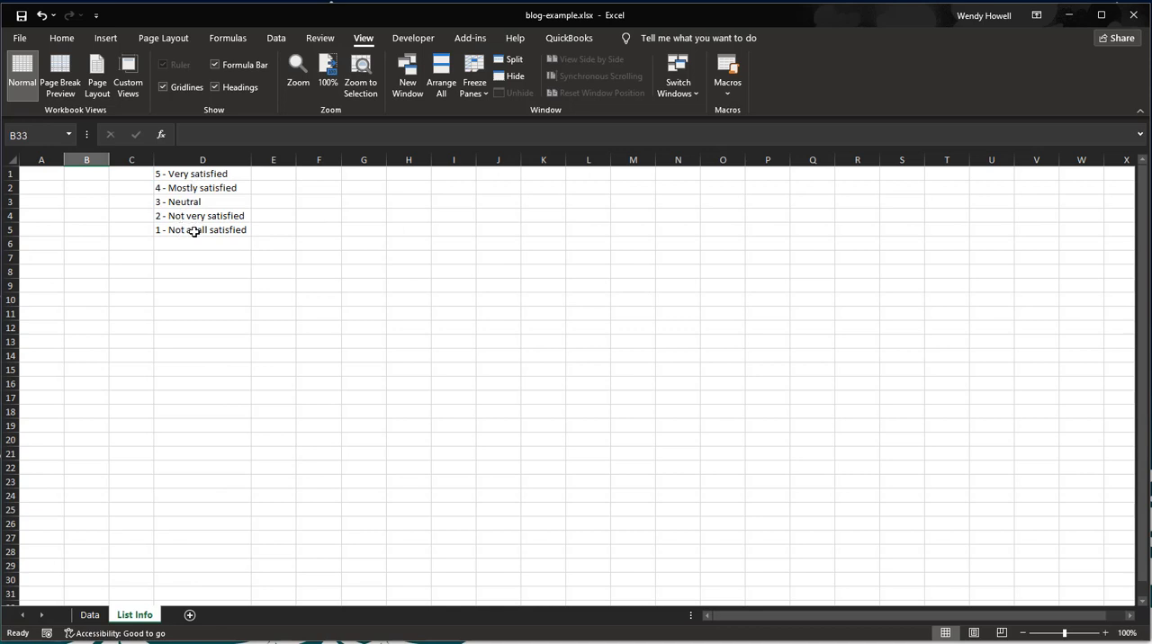
right_click(135, 616)
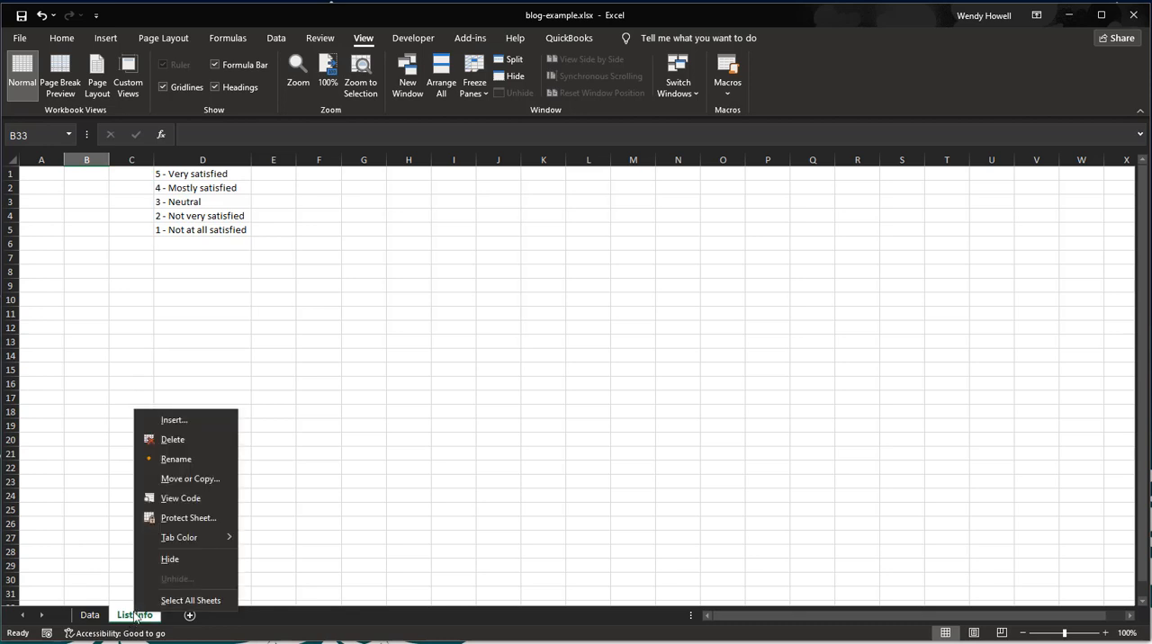
click(199, 559)
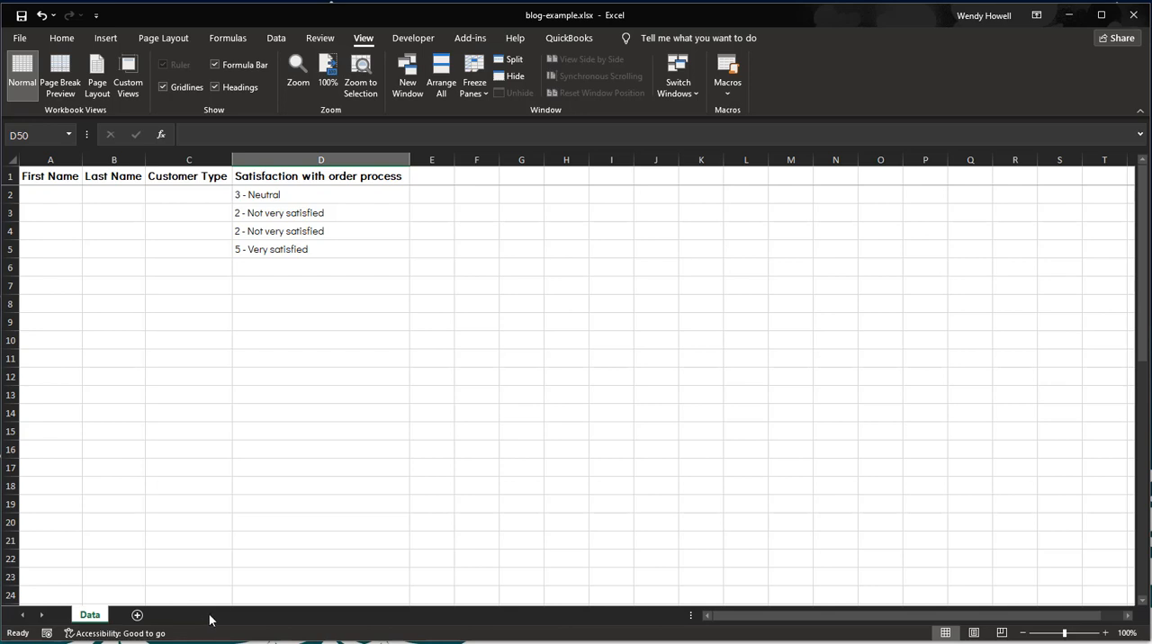
Step: Unhide the List Info sheet and return to the Data sheet
right_click(94, 617)
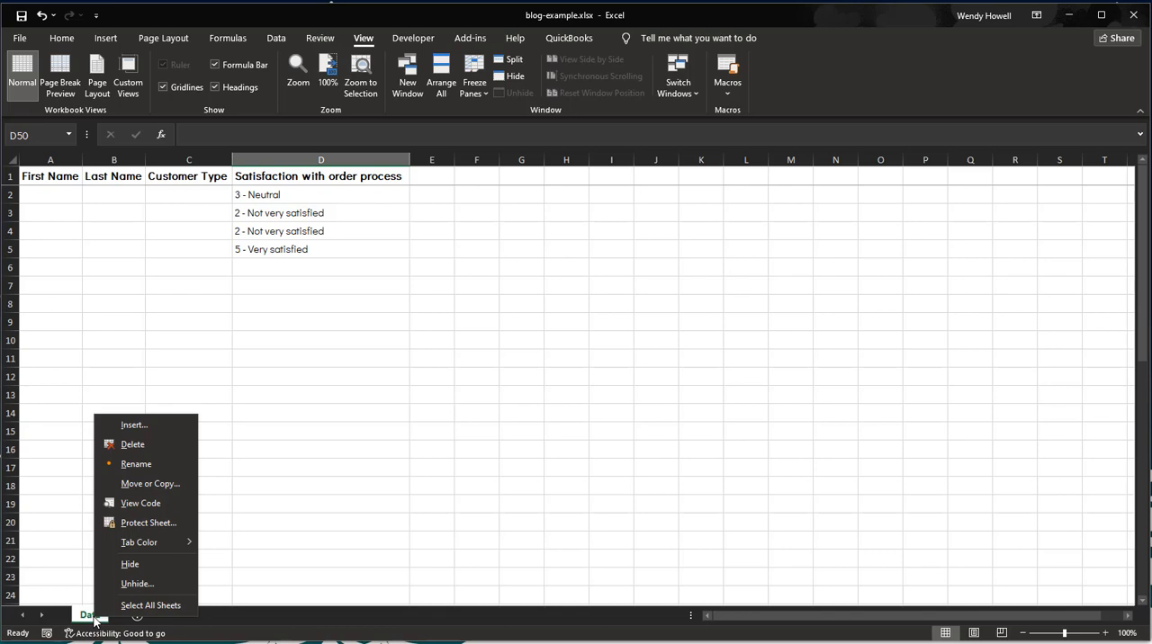
click(127, 585)
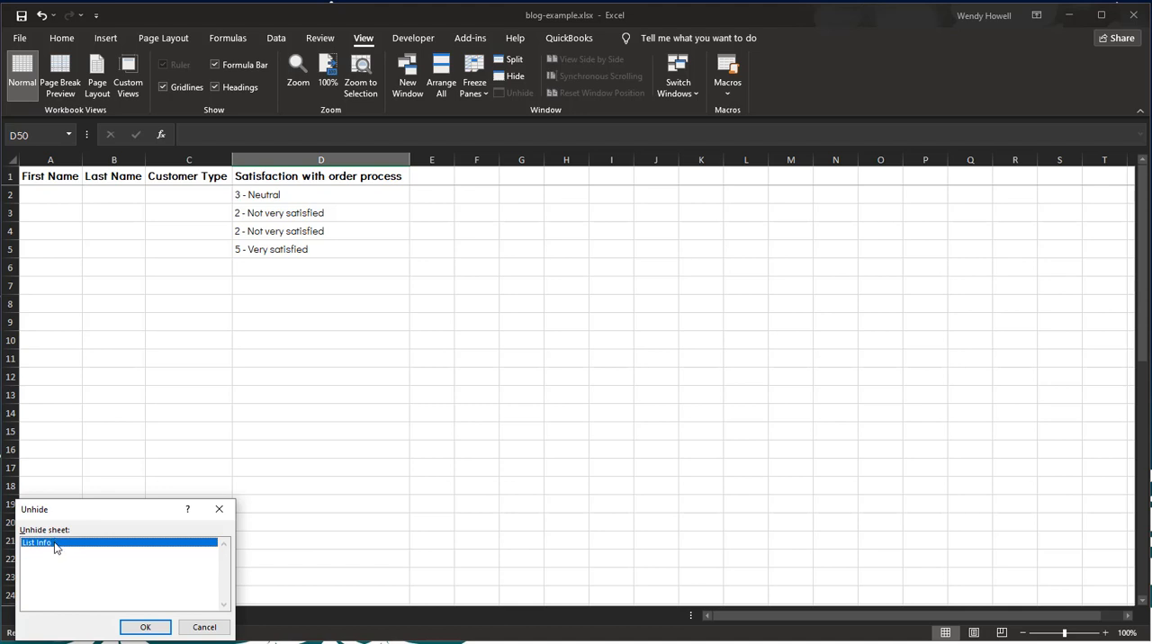
click(143, 626)
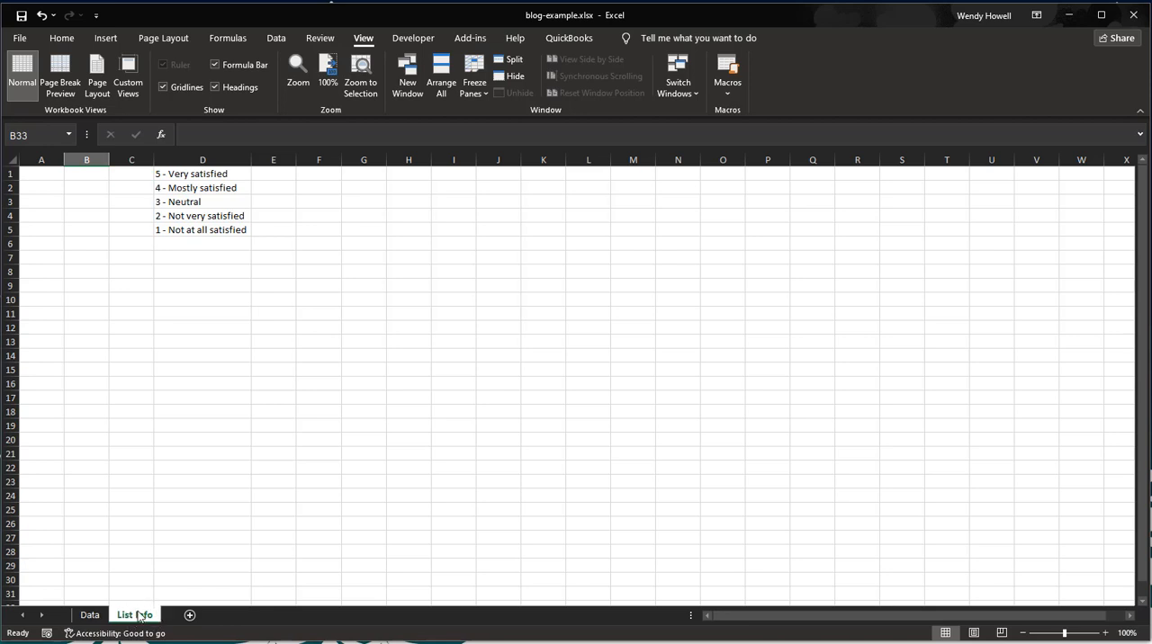
click(90, 614)
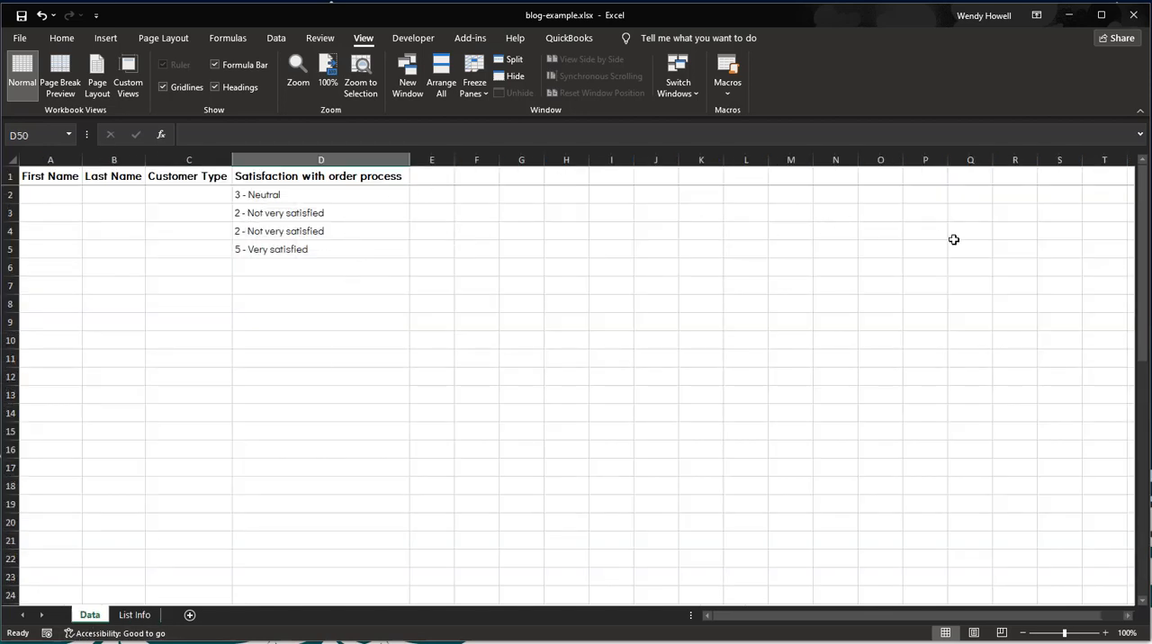